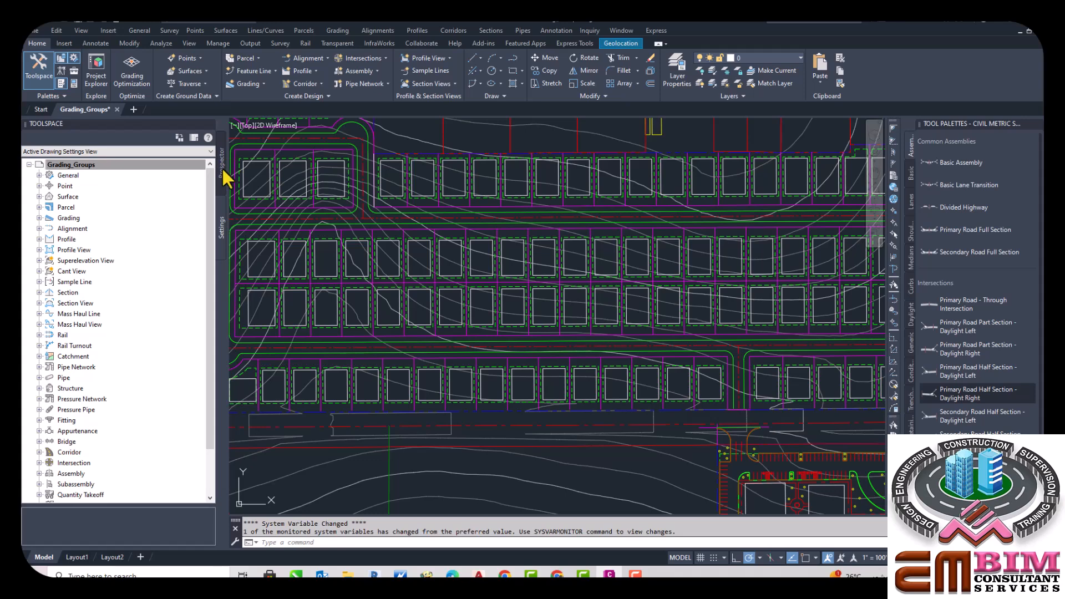
# Open the Grading_Groups drawing settings and set the drawing units to Meters for the units and zone
pyautogui.click(220, 231)
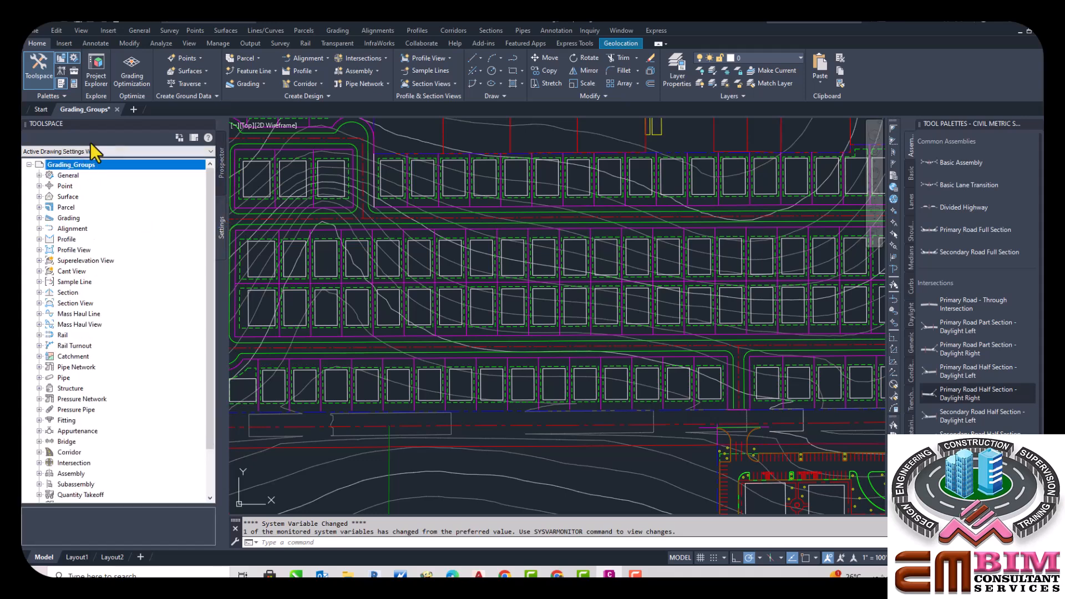
pyautogui.moveTo(69, 113)
pyautogui.rightClick(75, 164)
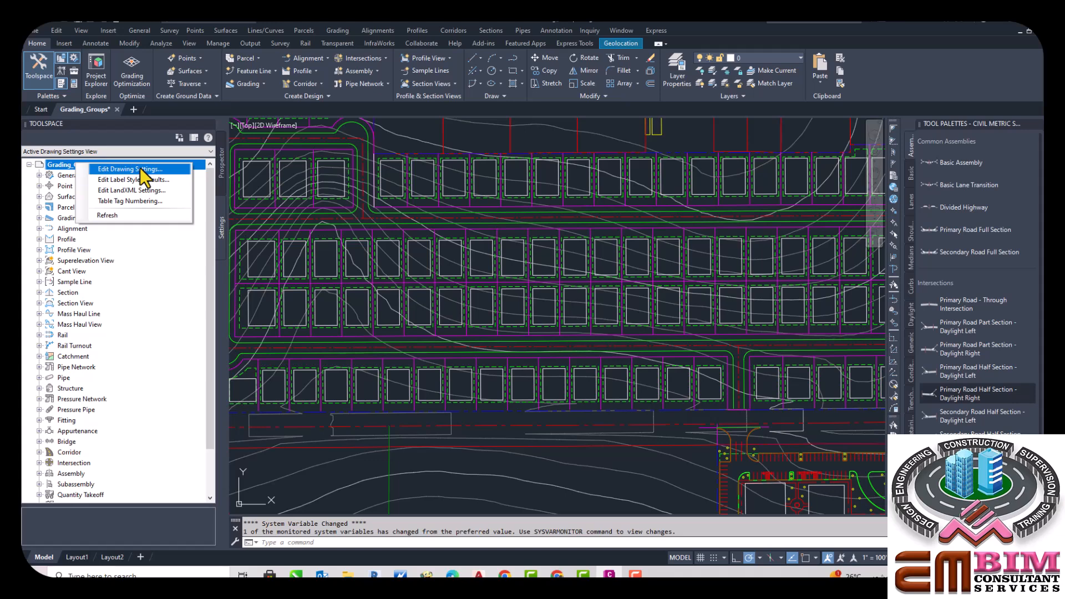
pyautogui.click(144, 169)
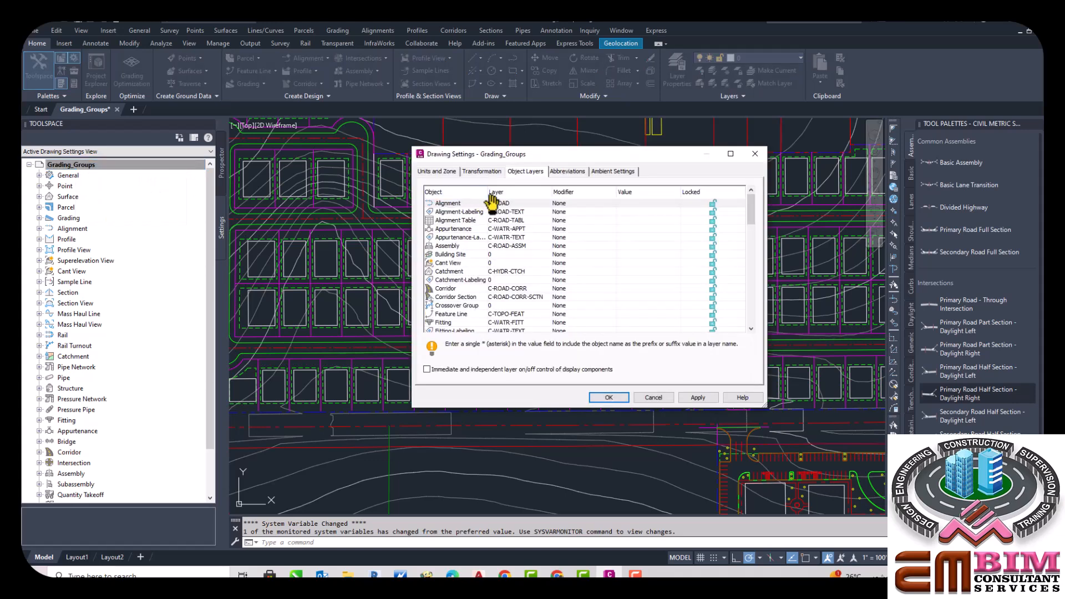
pyautogui.click(437, 170)
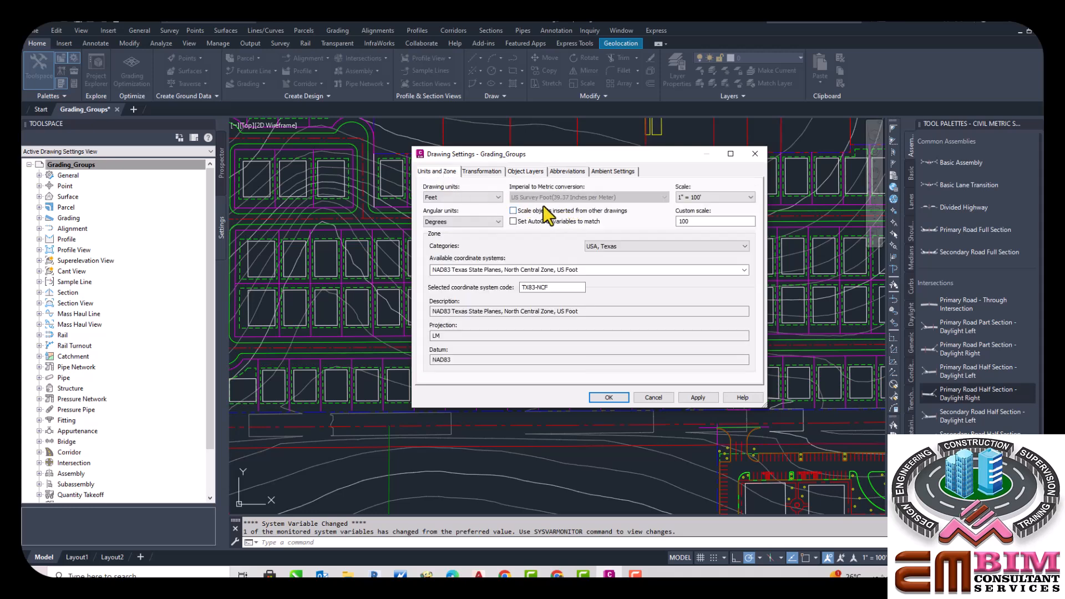
pyautogui.click(455, 197)
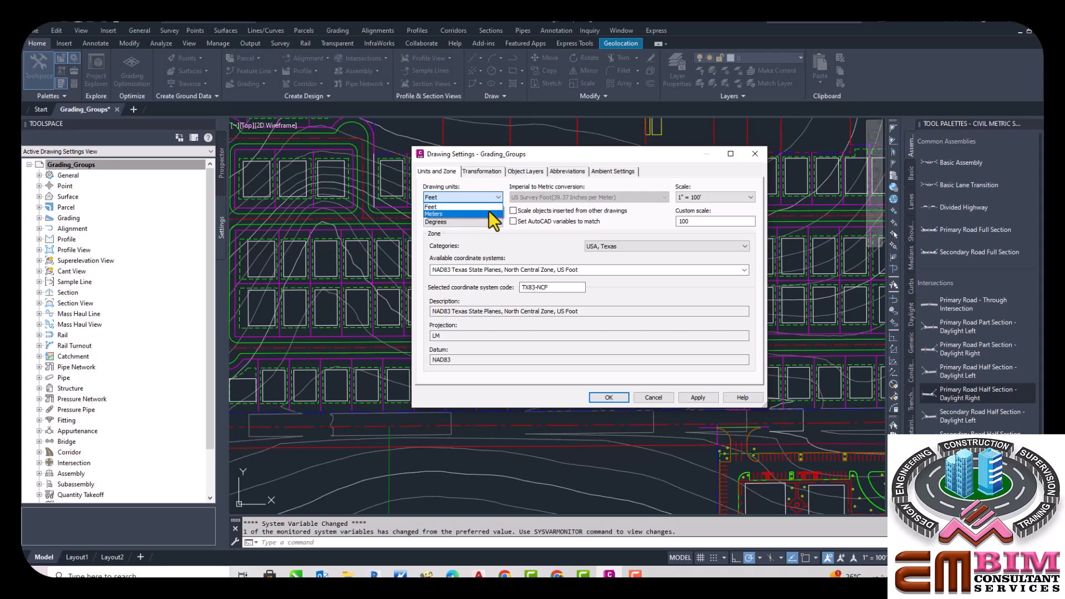
pyautogui.click(436, 207)
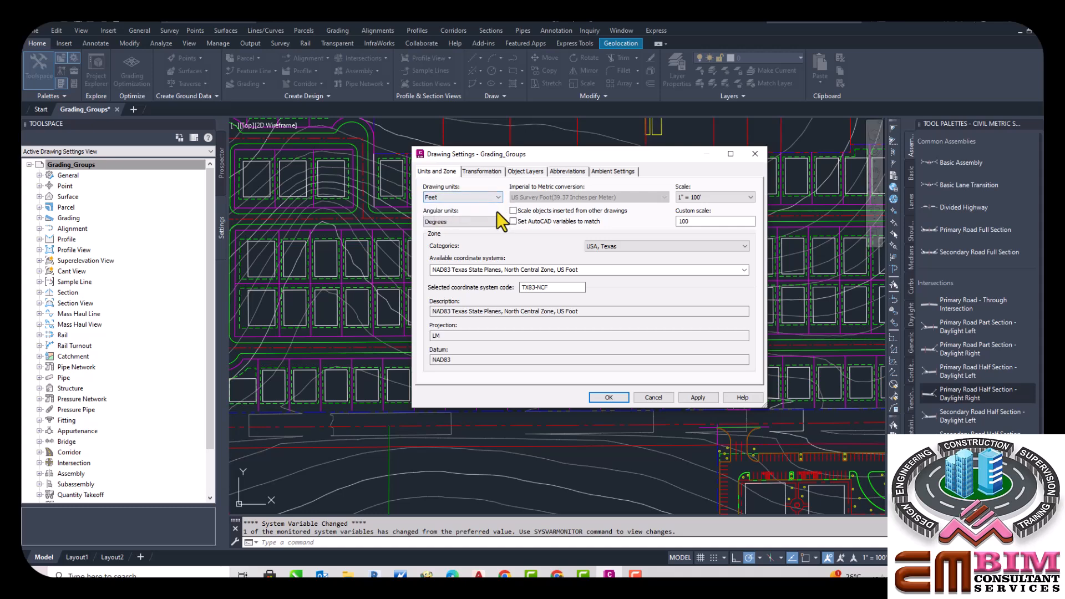
pyautogui.click(442, 197)
pyautogui.click(437, 214)
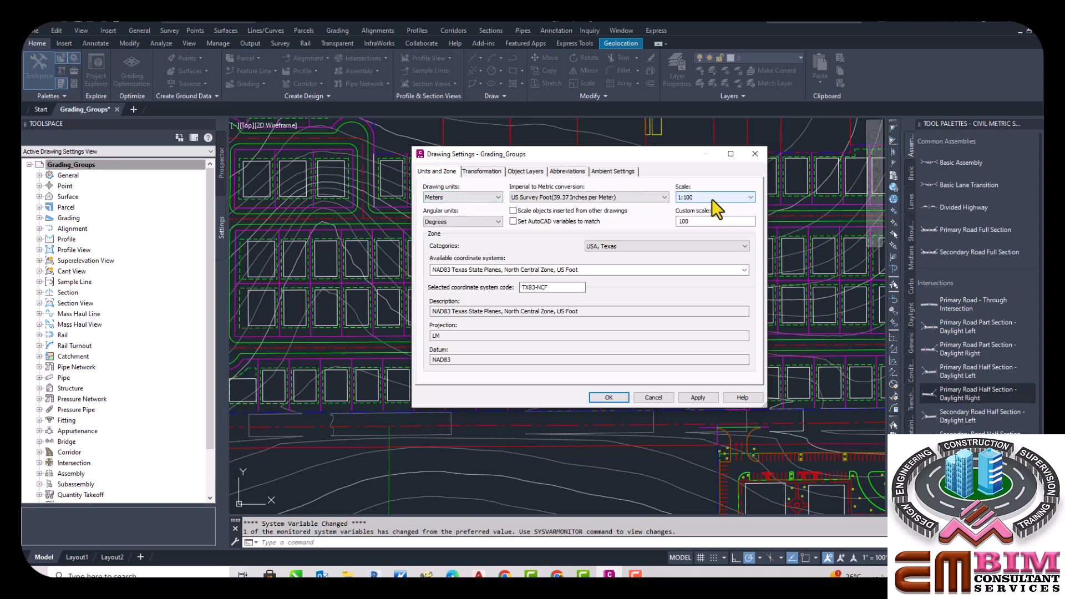
# Review the available angular units, imperial to metric conversions and zone categories without changing them
pyautogui.click(452, 221)
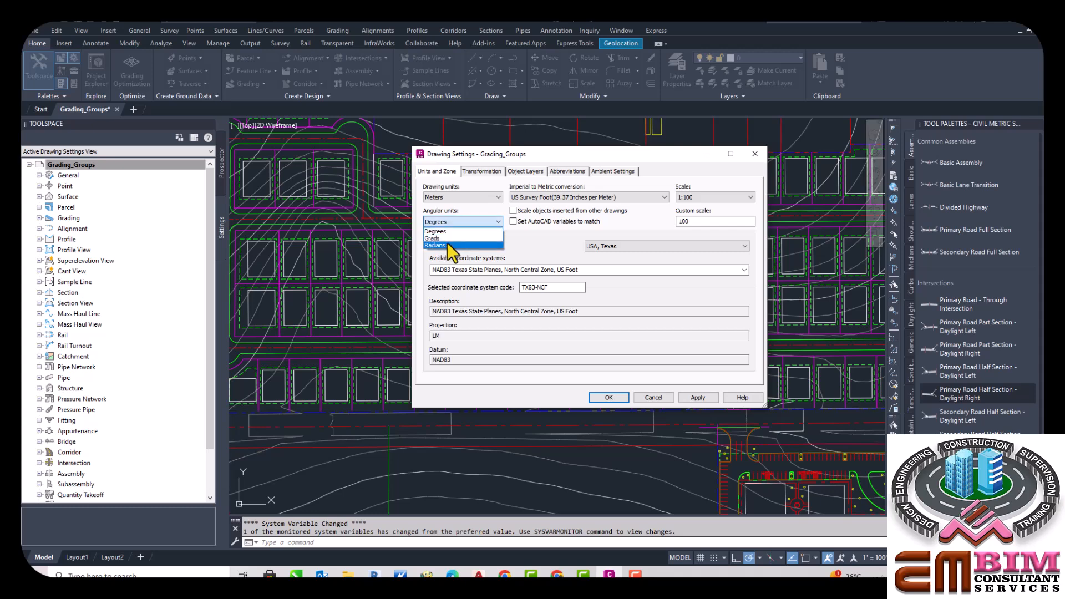
pyautogui.click(477, 212)
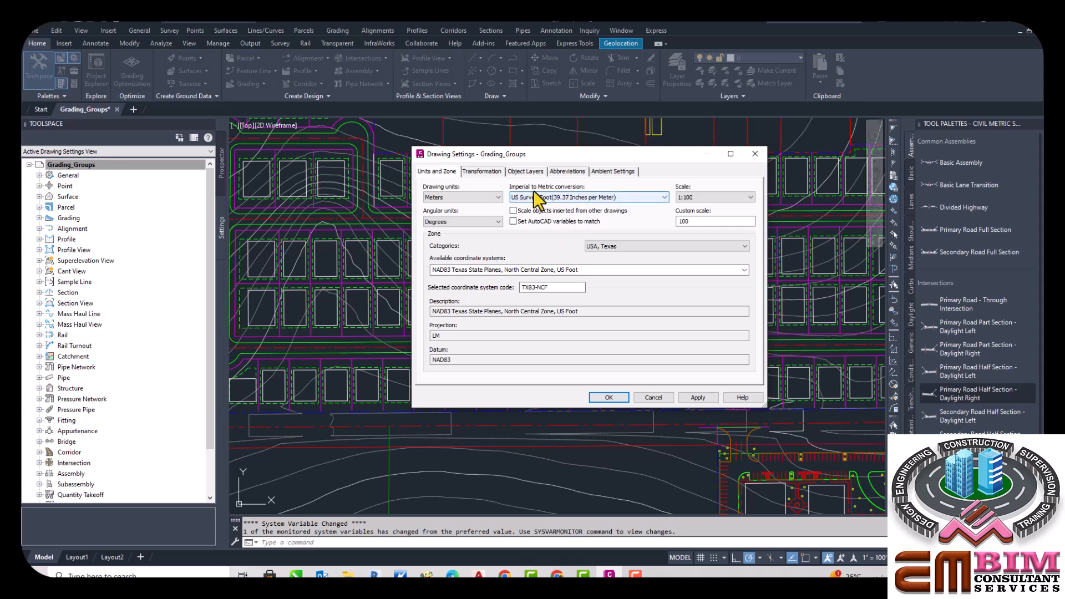
pyautogui.click(576, 197)
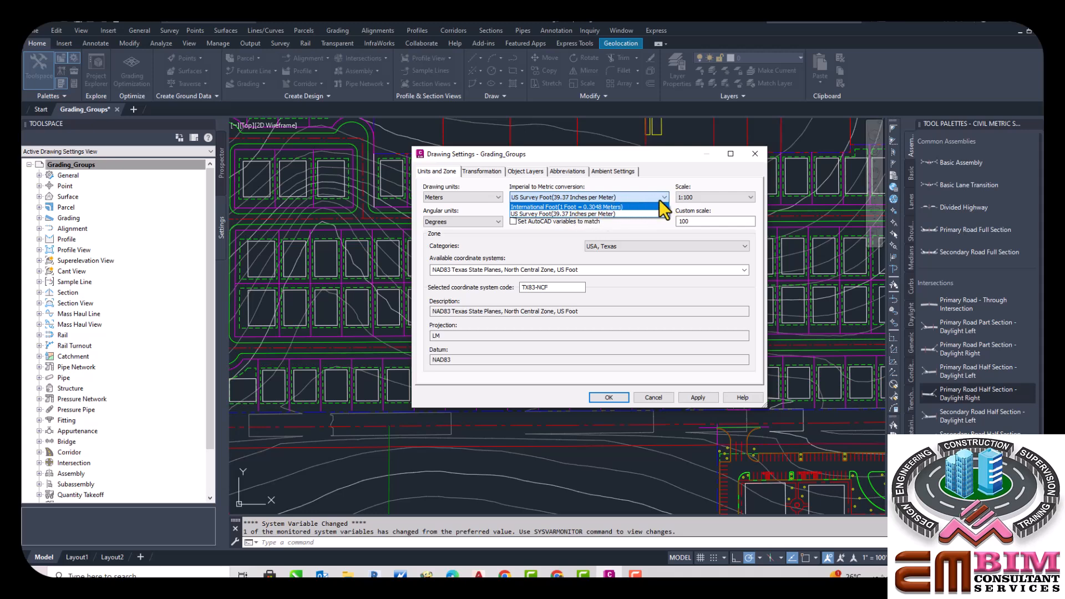
pyautogui.click(639, 221)
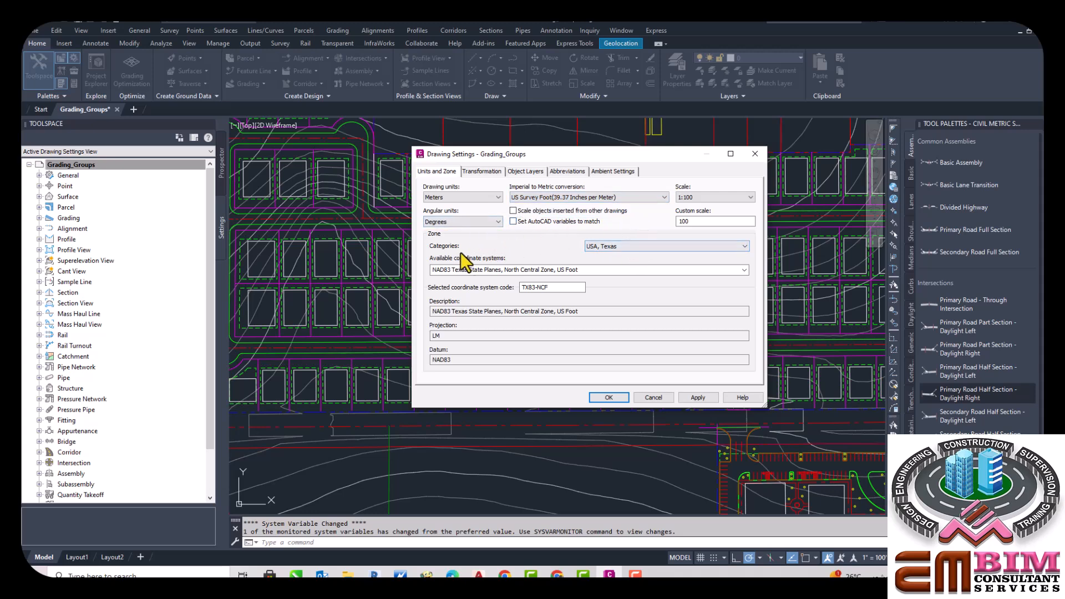
pyautogui.click(645, 243)
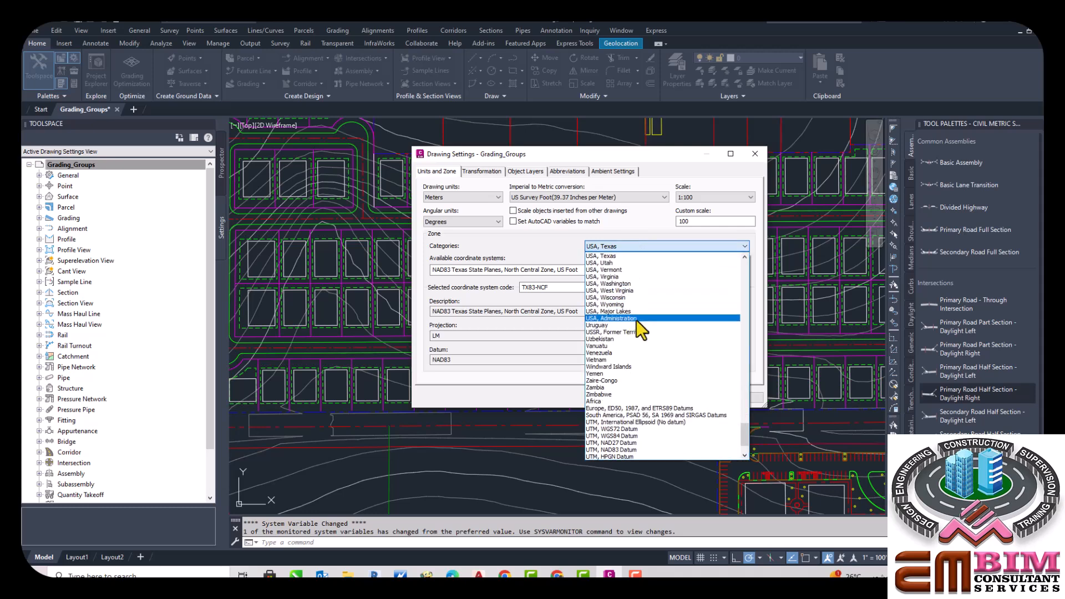
pyautogui.scroll(-2, 639, 320)
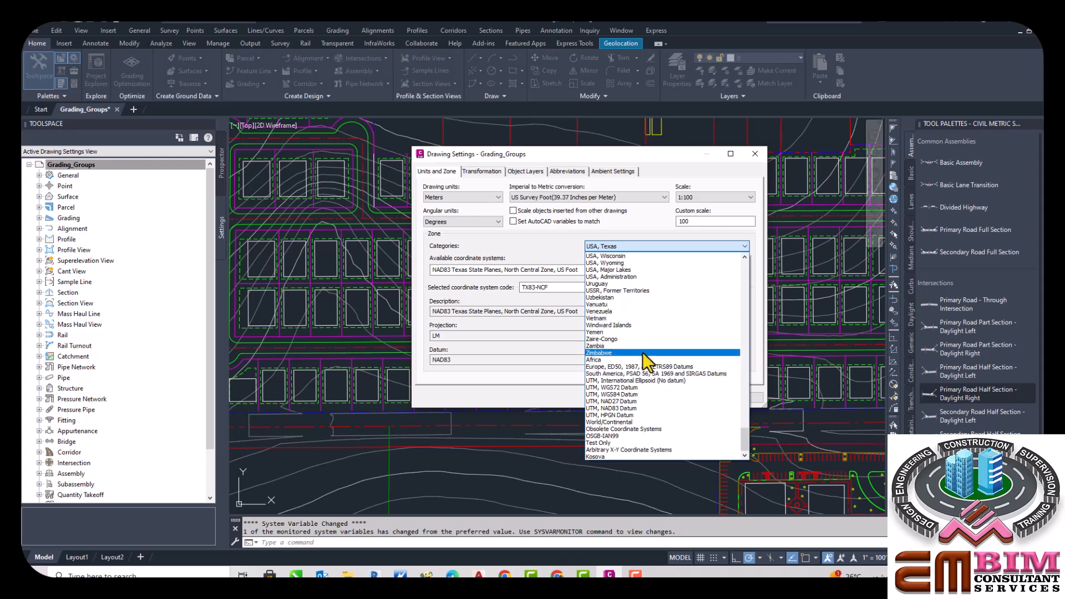
pyautogui.click(592, 247)
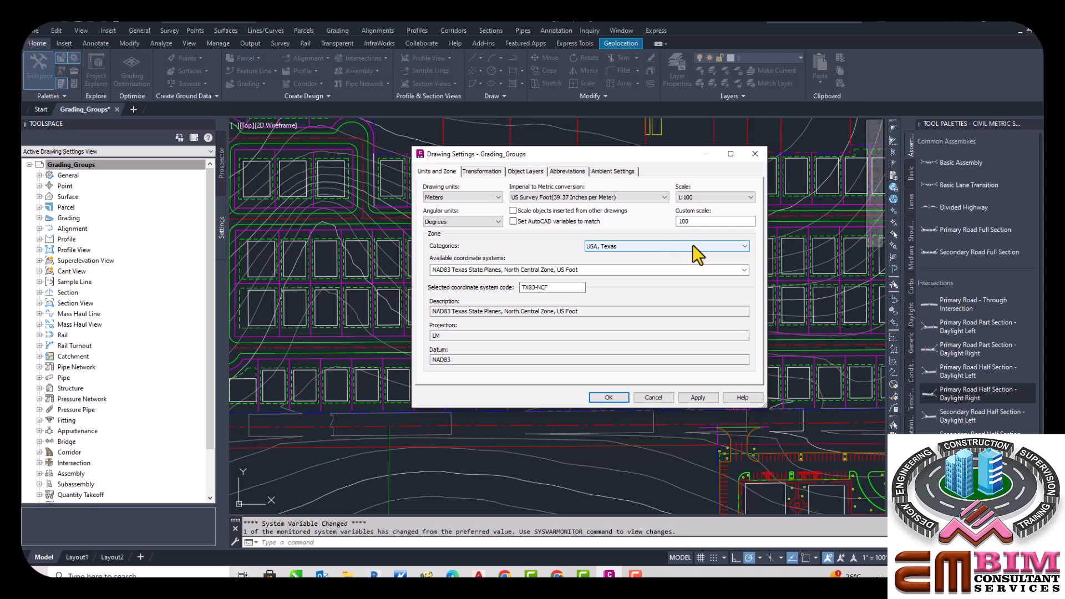
# Check the zone categories with the drawing units switched to Feet and restore the units to Meters
pyautogui.click(498, 198)
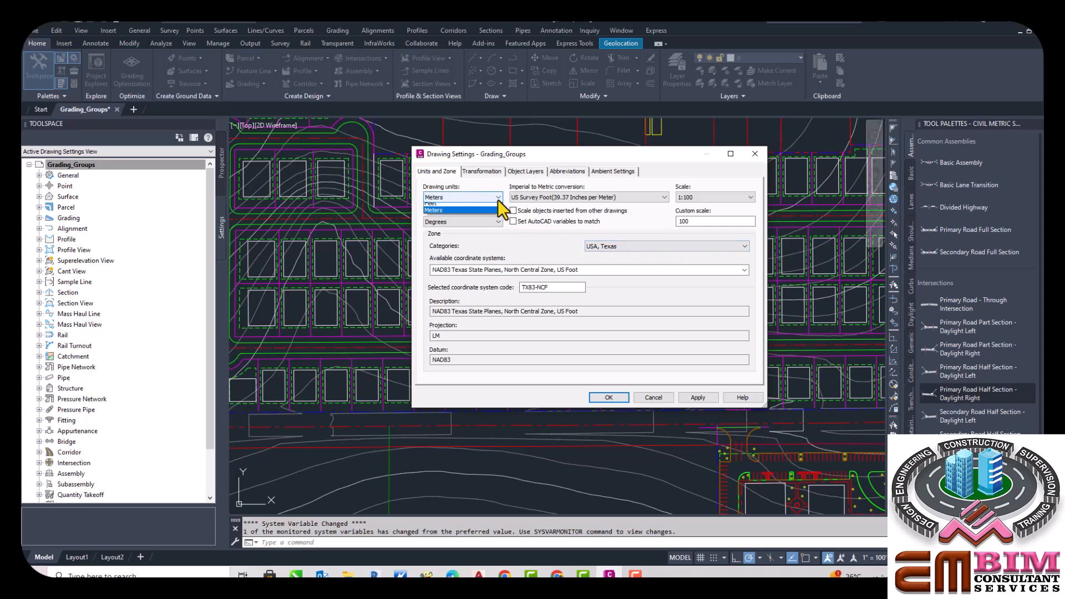
pyautogui.click(445, 206)
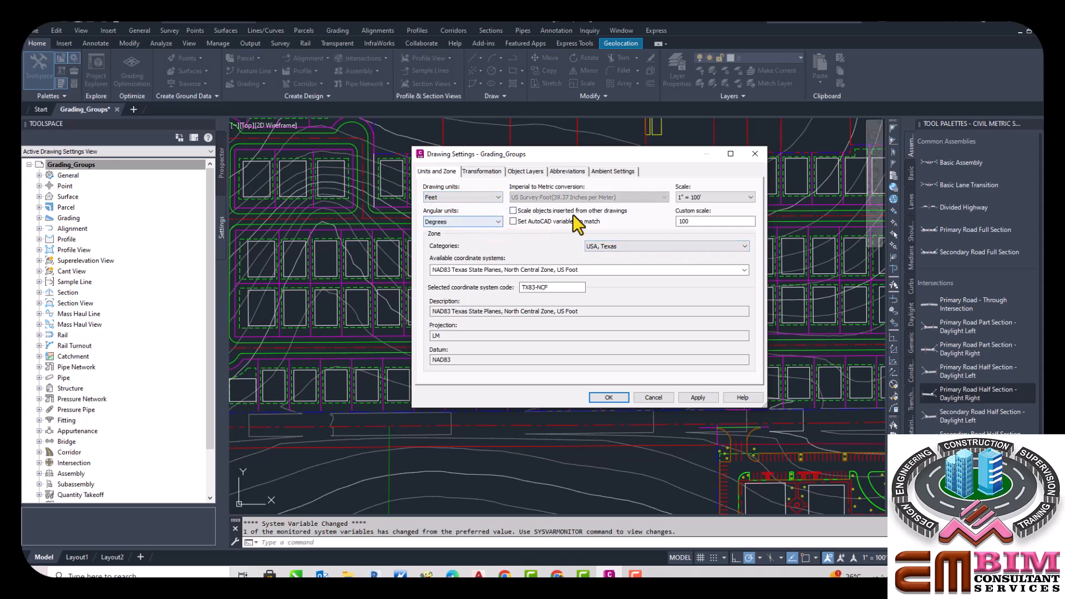
pyautogui.click(630, 245)
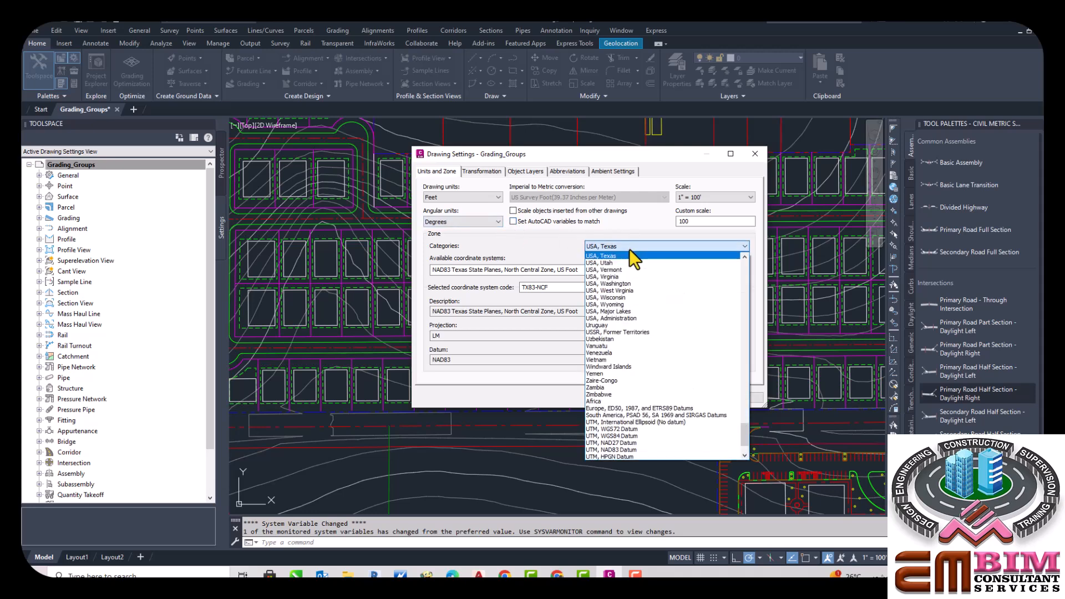
pyautogui.scroll(-2, 644, 343)
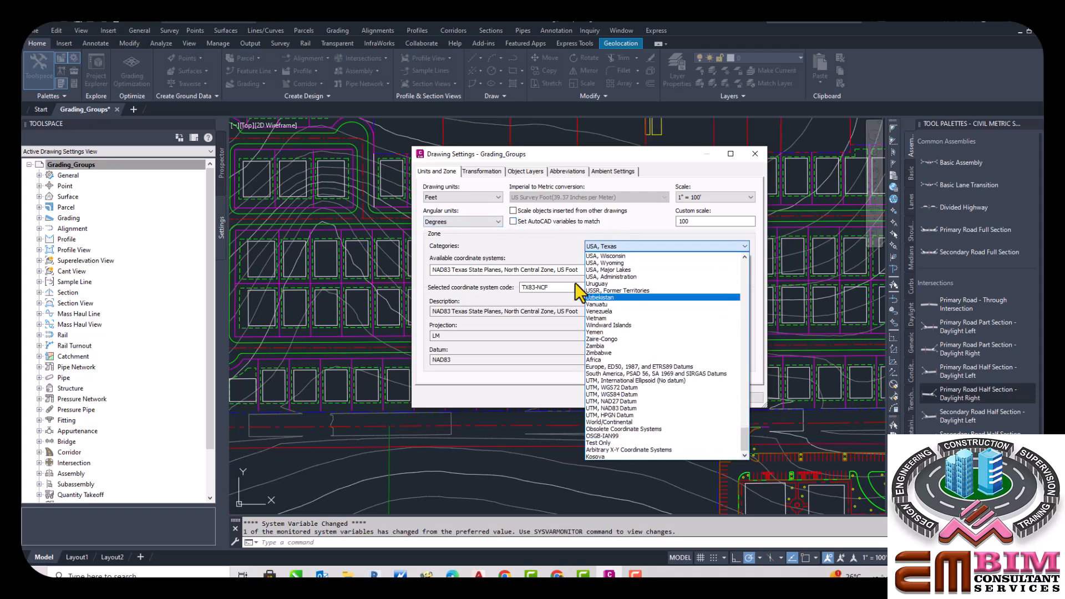
pyautogui.click(563, 248)
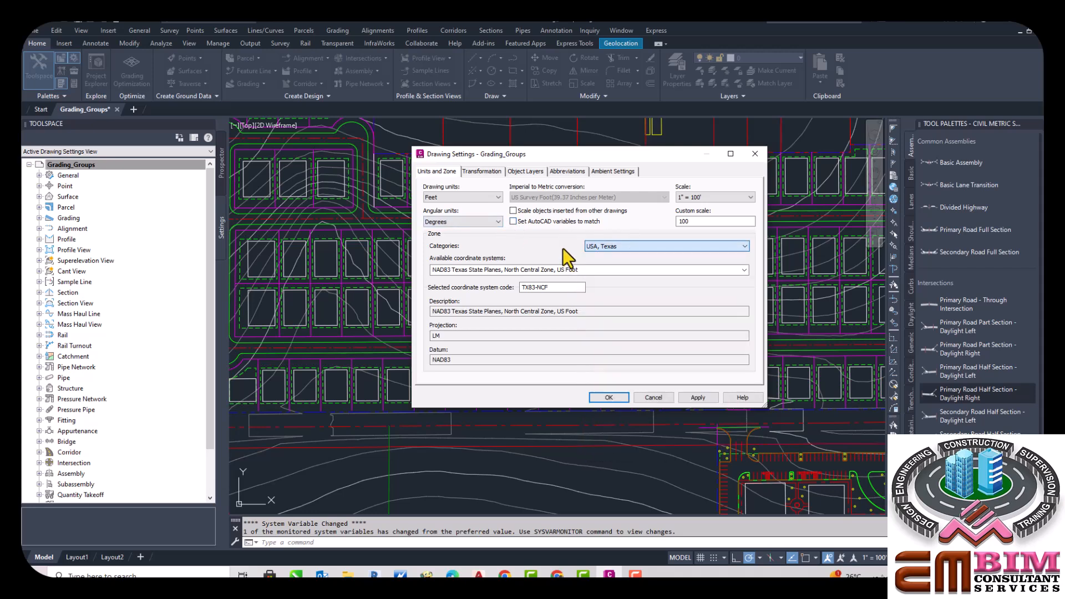
pyautogui.click(497, 201)
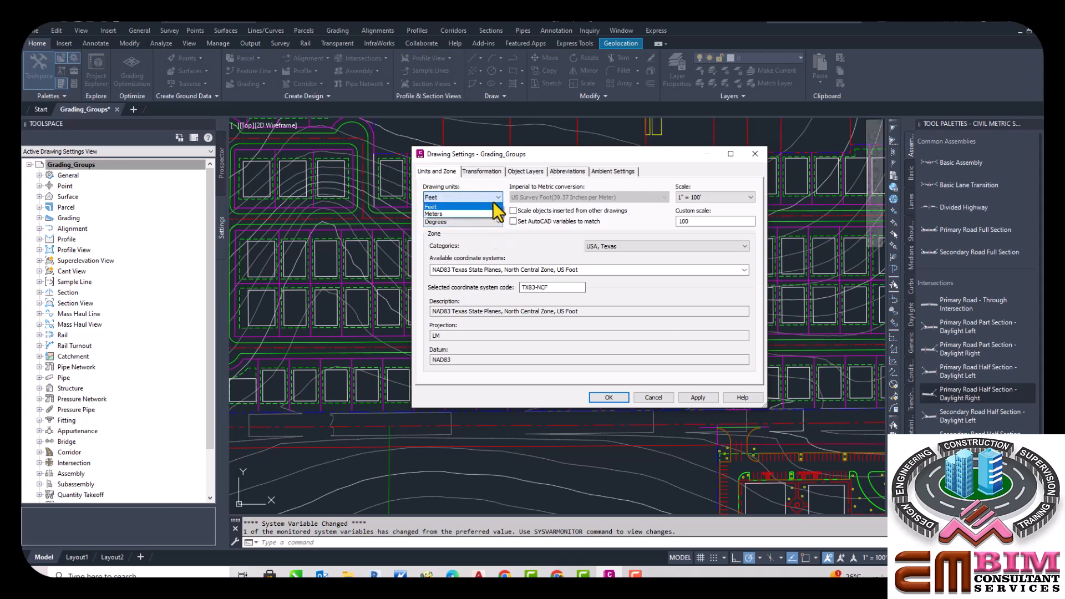
pyautogui.click(444, 213)
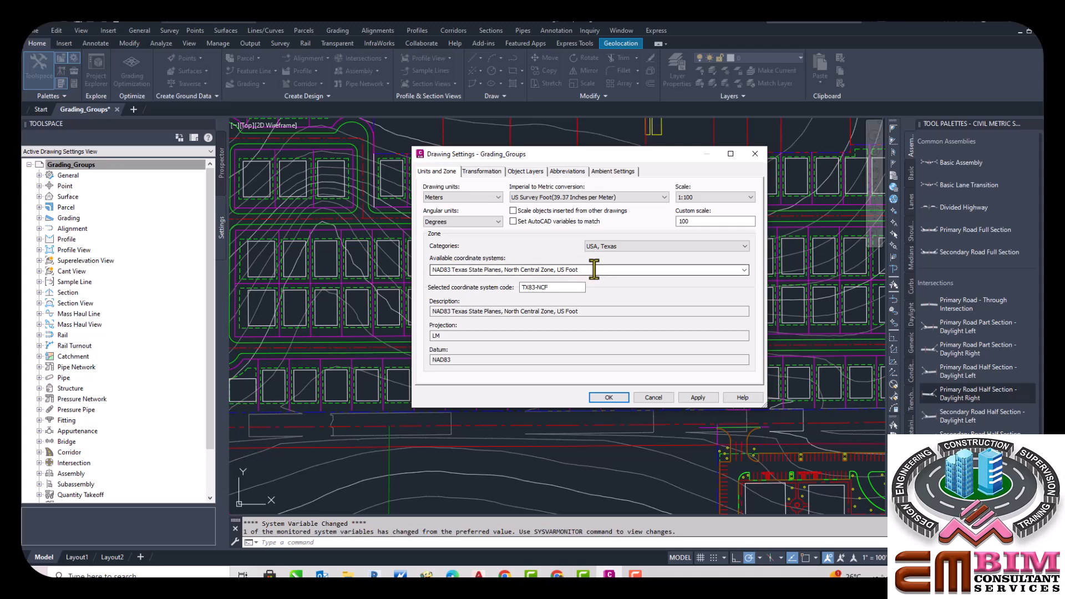
# Browse the available coordinate systems for the USA, Texas category and check the coordinate system description
pyautogui.click(593, 270)
pyautogui.click(742, 271)
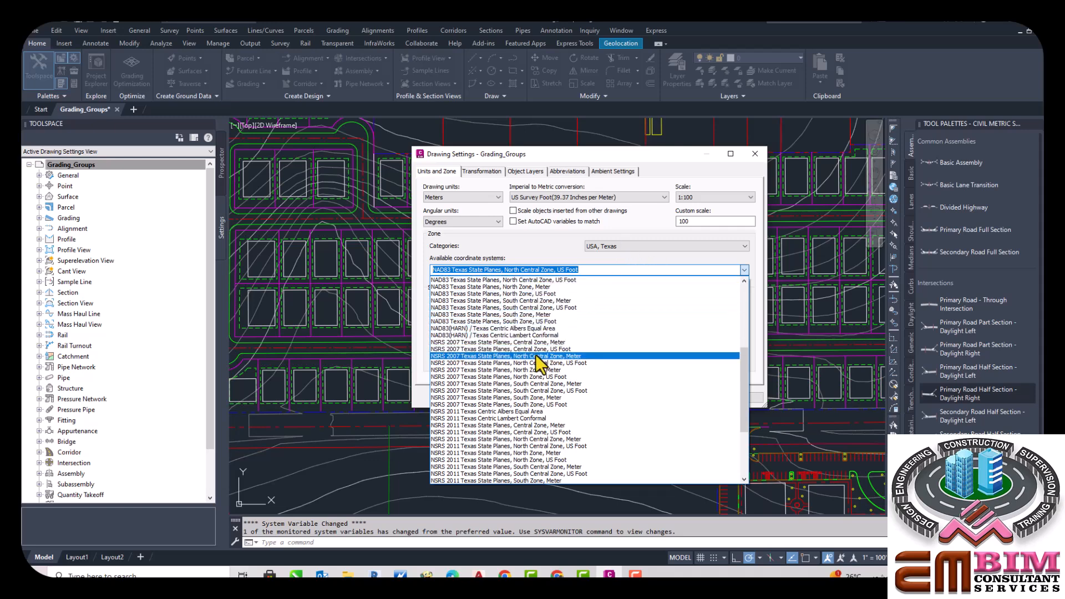
pyautogui.scroll(-3, 537, 358)
pyautogui.scroll(-3, 538, 359)
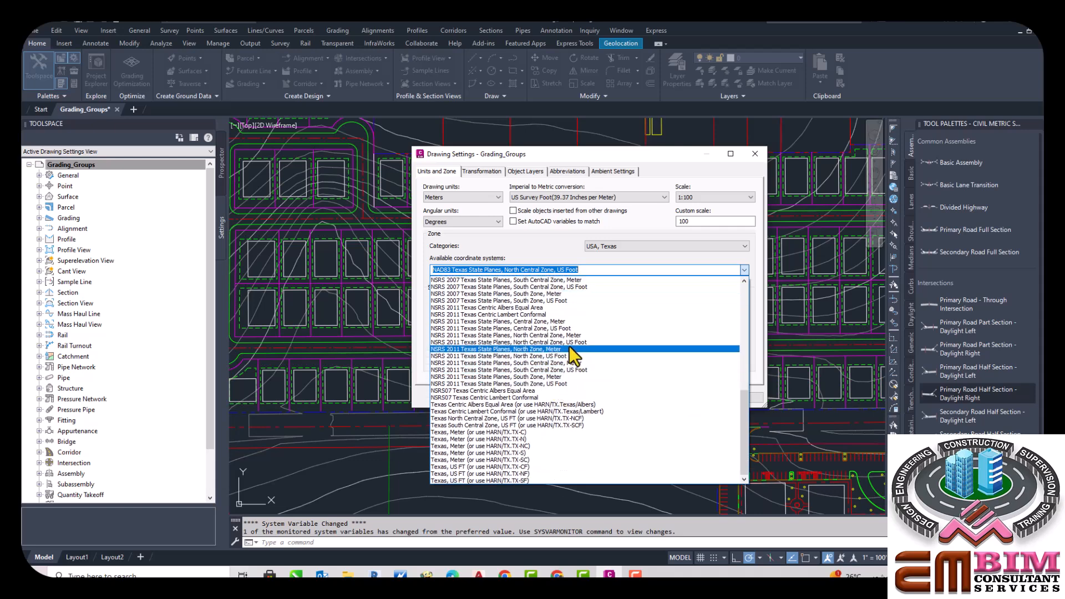
pyautogui.scroll(10, 569, 346)
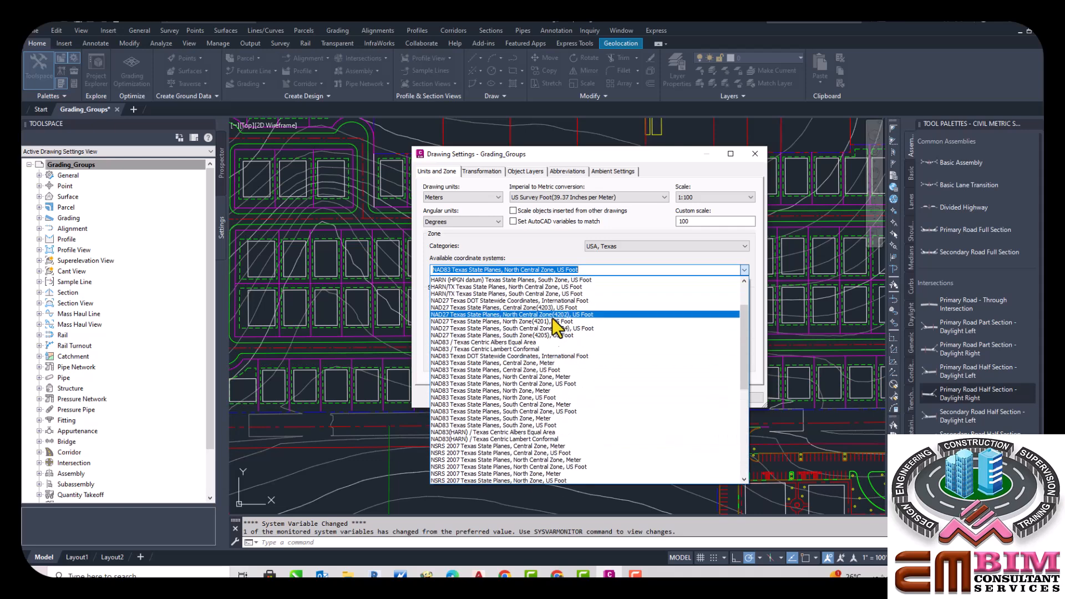
pyautogui.click(520, 249)
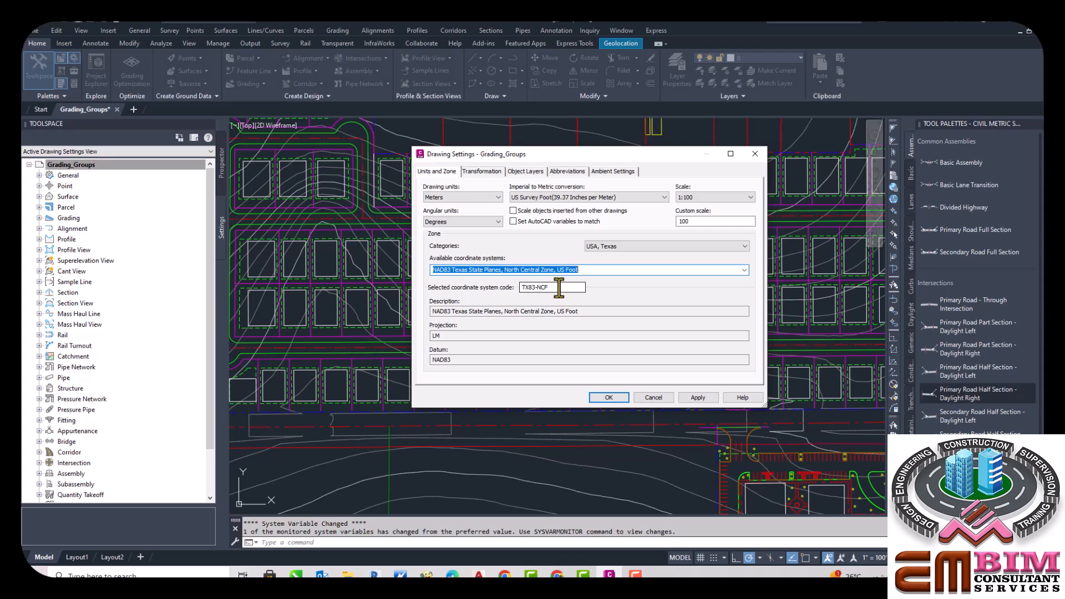
pyautogui.click(571, 311)
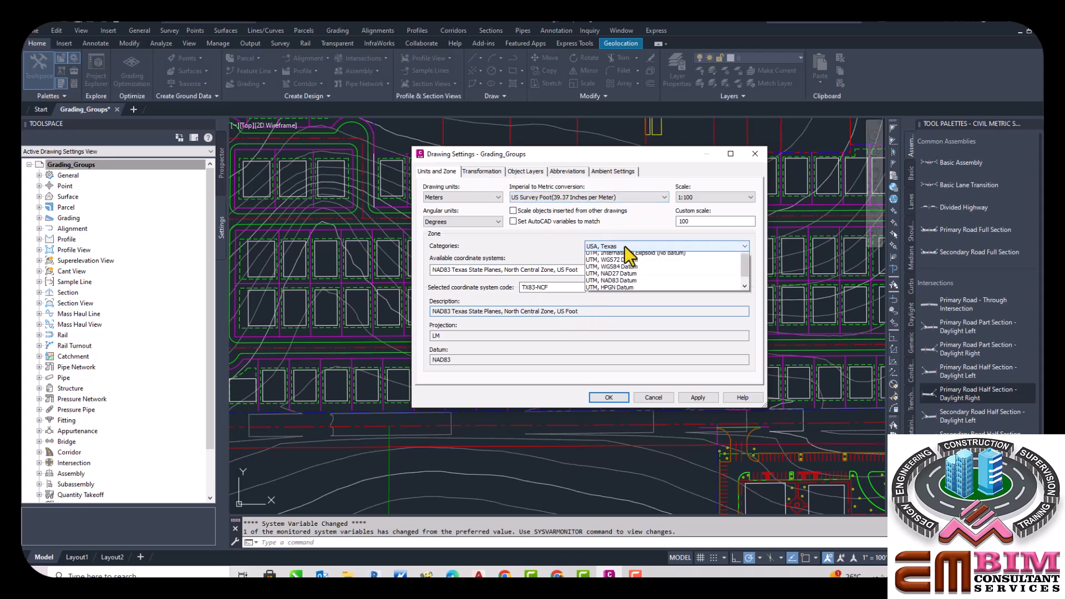
# Set the zone category to No Datum, No Projection and view the resulting transformation settings
pyautogui.click(624, 246)
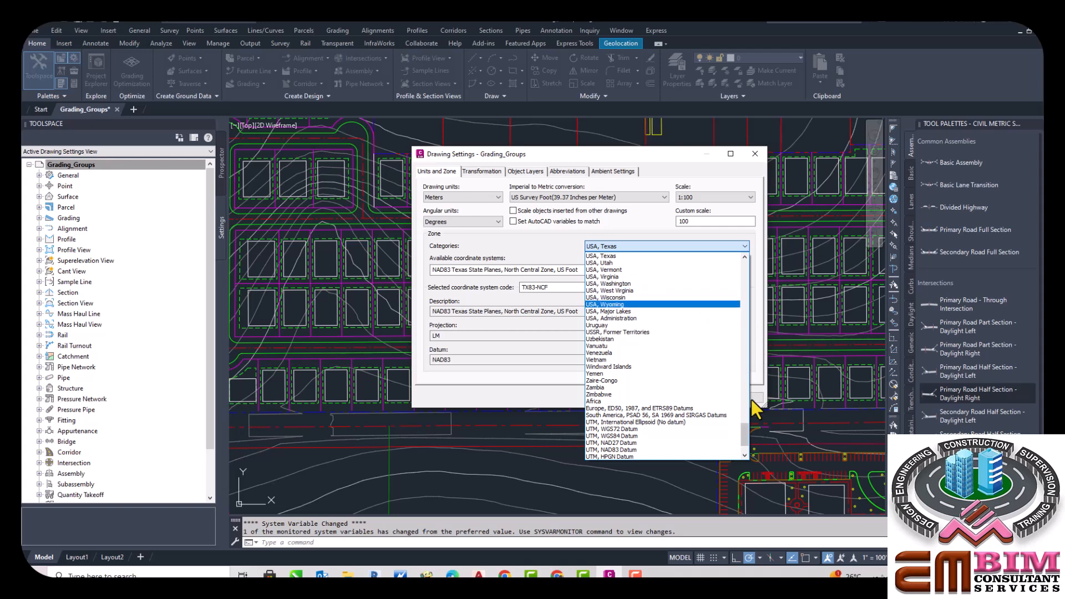
pyautogui.moveTo(745, 431); pyautogui.dragTo(713, 261)
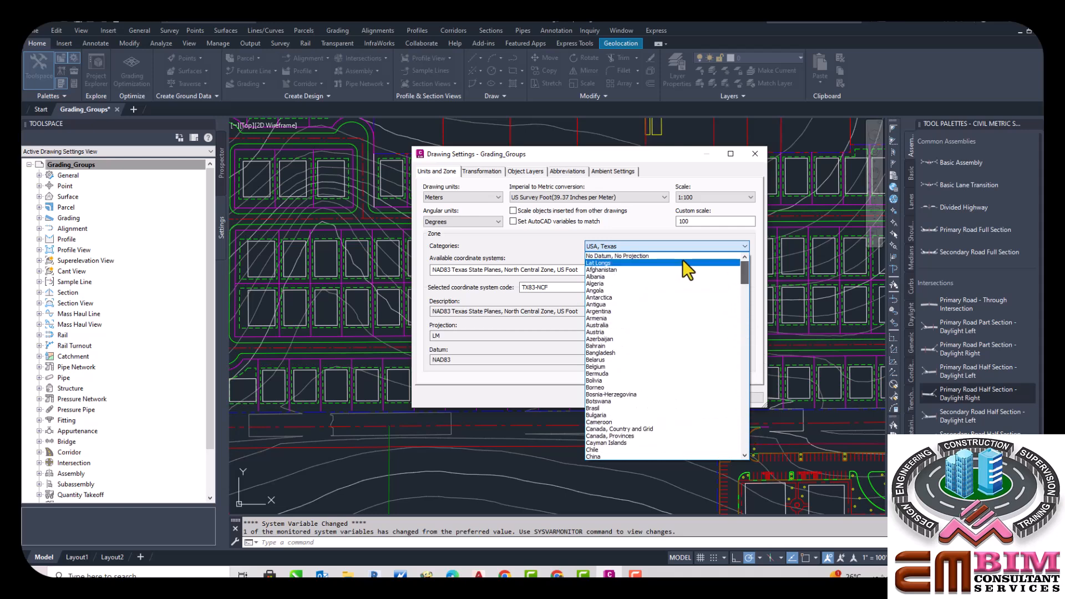
pyautogui.click(623, 256)
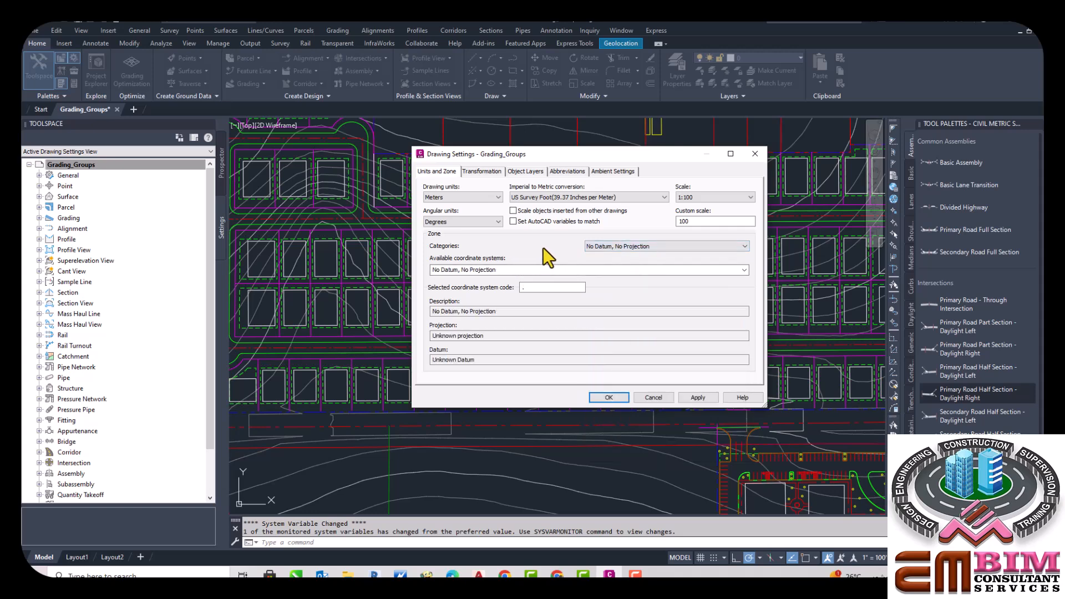
pyautogui.click(484, 170)
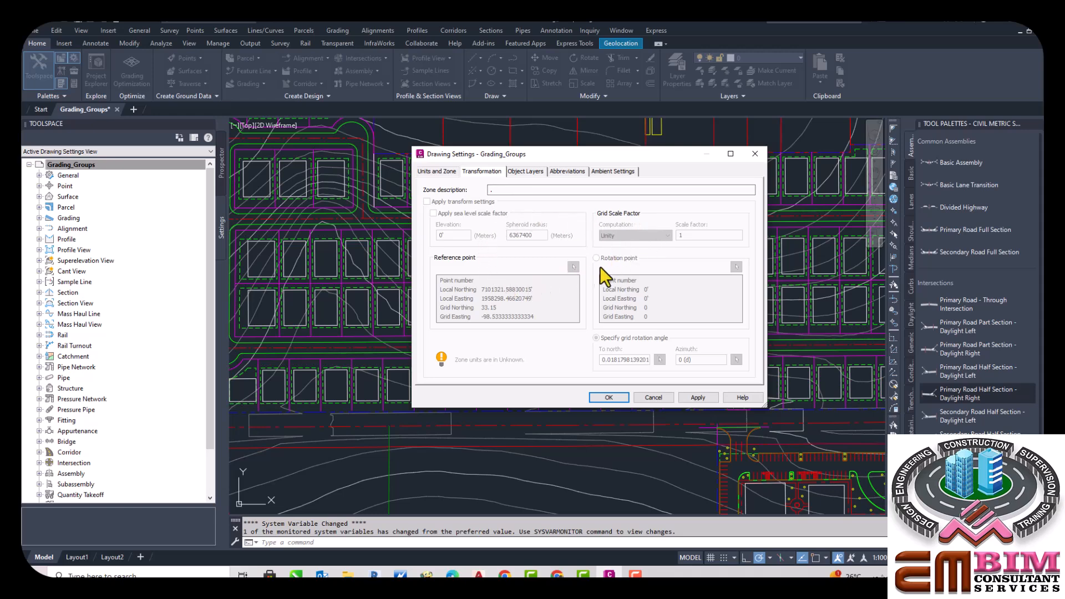
# Set the zone category to Azerbaijan and enable the transform settings for that zone
pyautogui.click(436, 172)
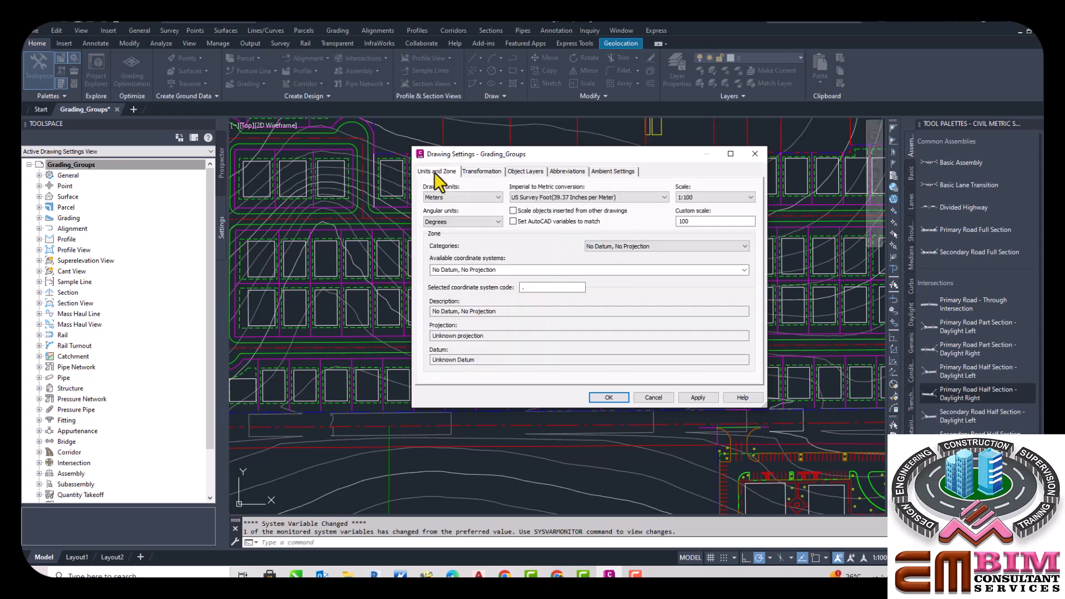
pyautogui.click(632, 246)
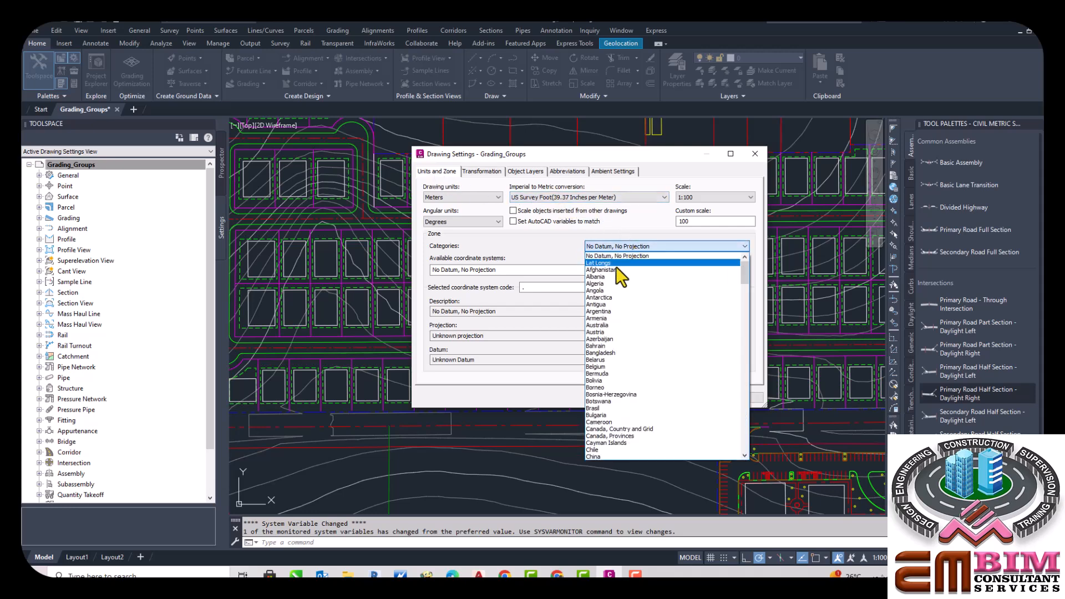
pyautogui.click(603, 339)
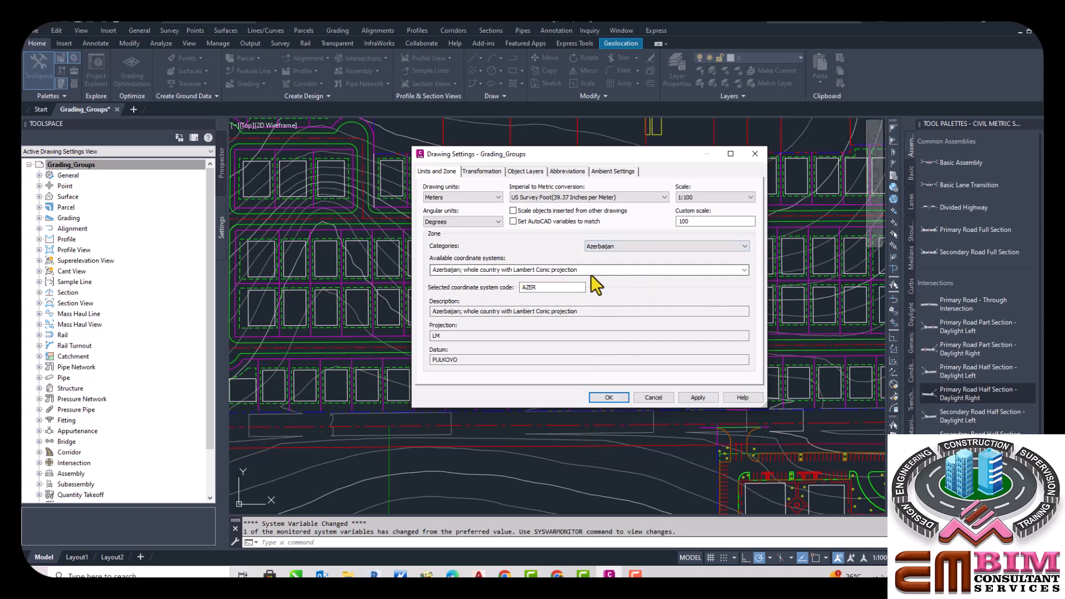
pyautogui.click(479, 171)
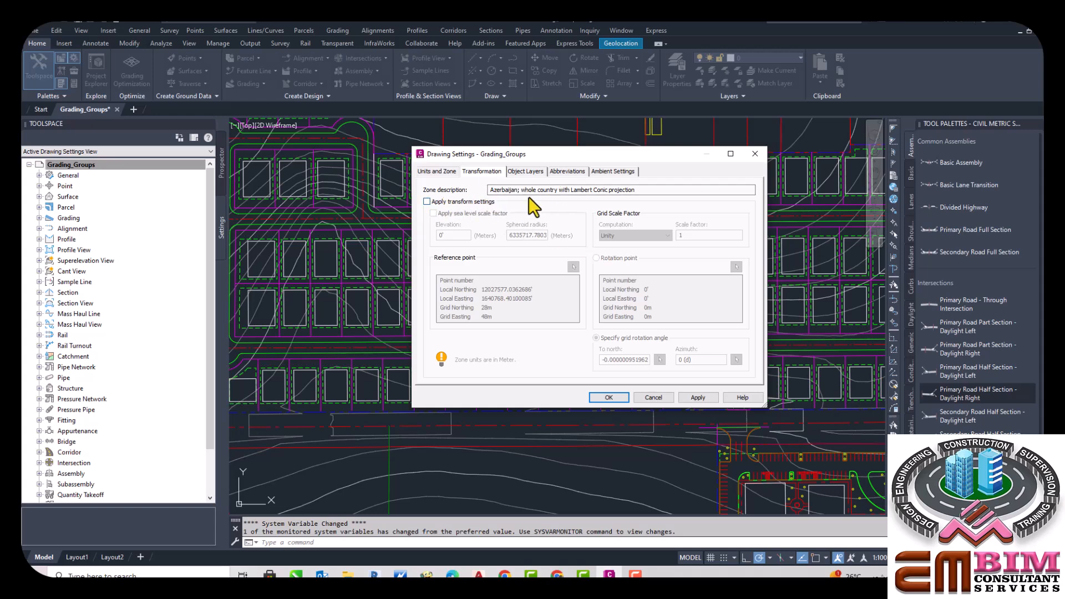
pyautogui.click(426, 202)
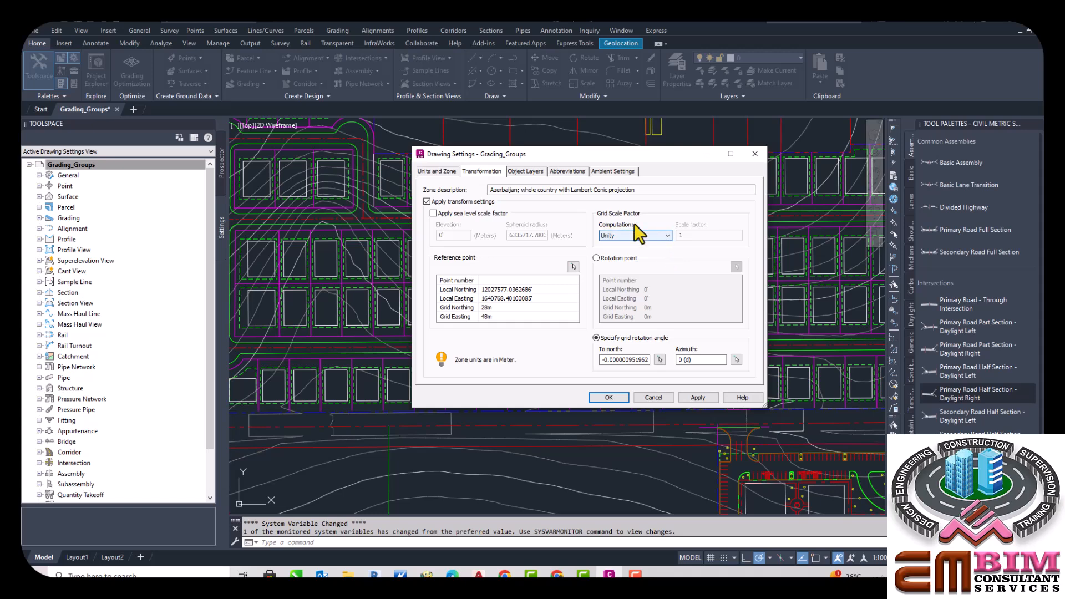
# View the object layers settings and check the layers available for the Alignment object without choosing one
pyautogui.click(524, 173)
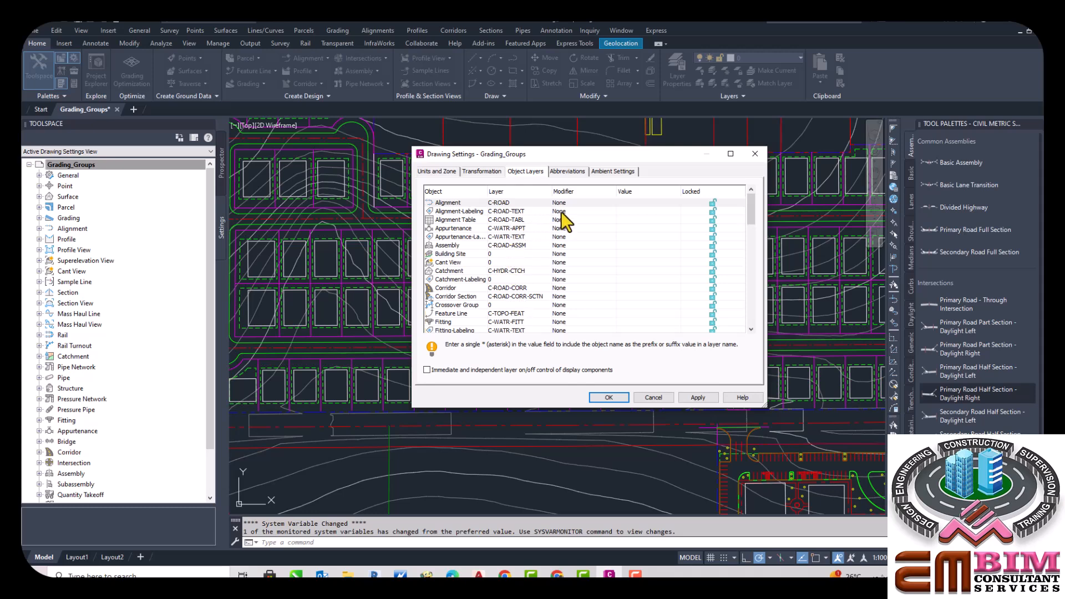
pyautogui.click(509, 203)
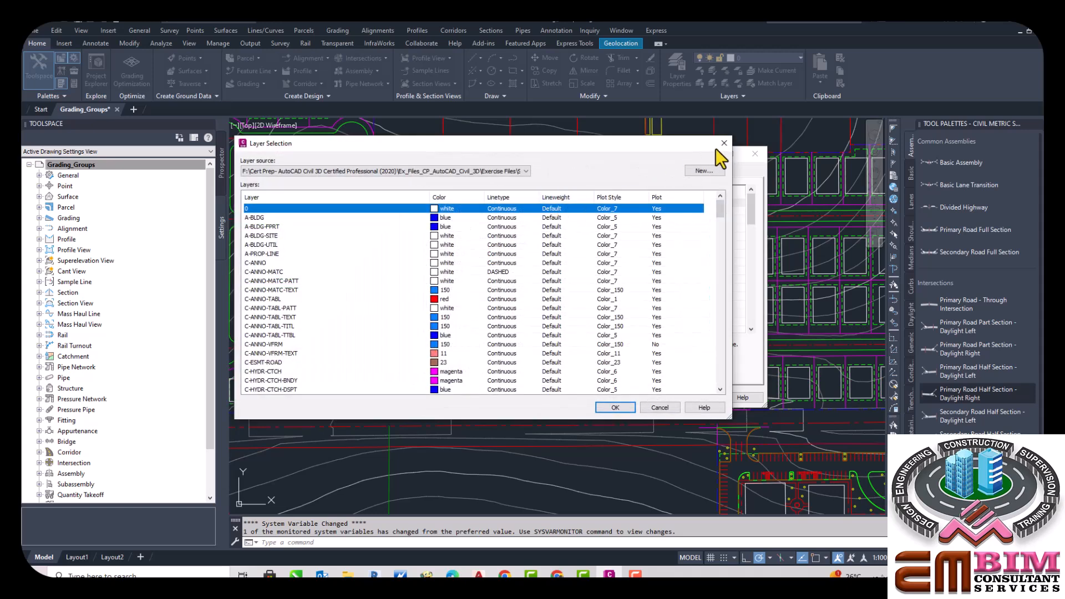
pyautogui.click(724, 144)
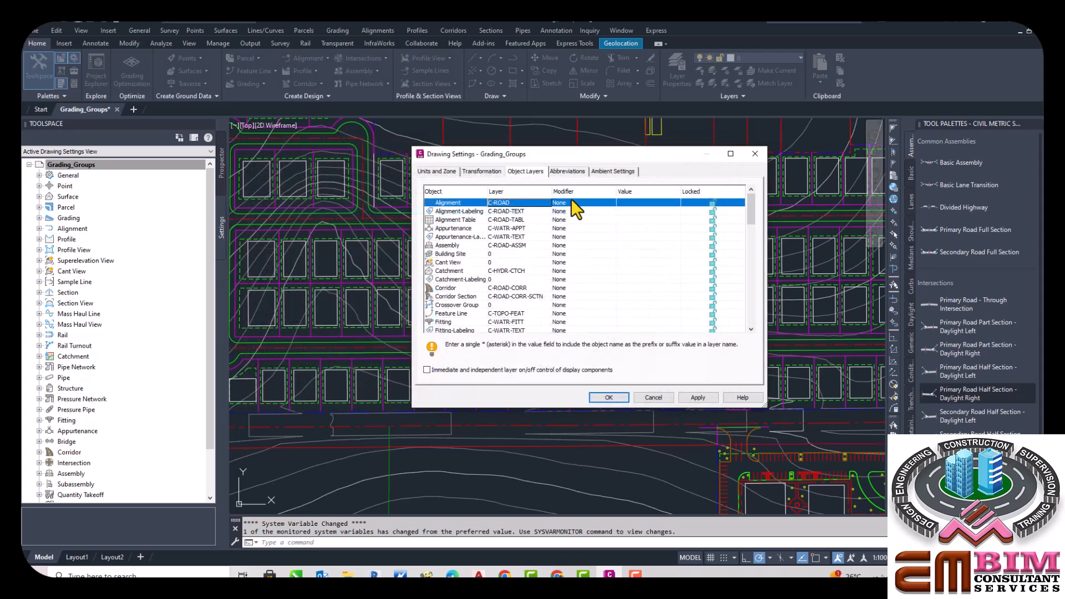
# Set the Alignment object's layer name value to ".*", trying the Prefix modifier and switching it to Suffix
pyautogui.click(623, 203)
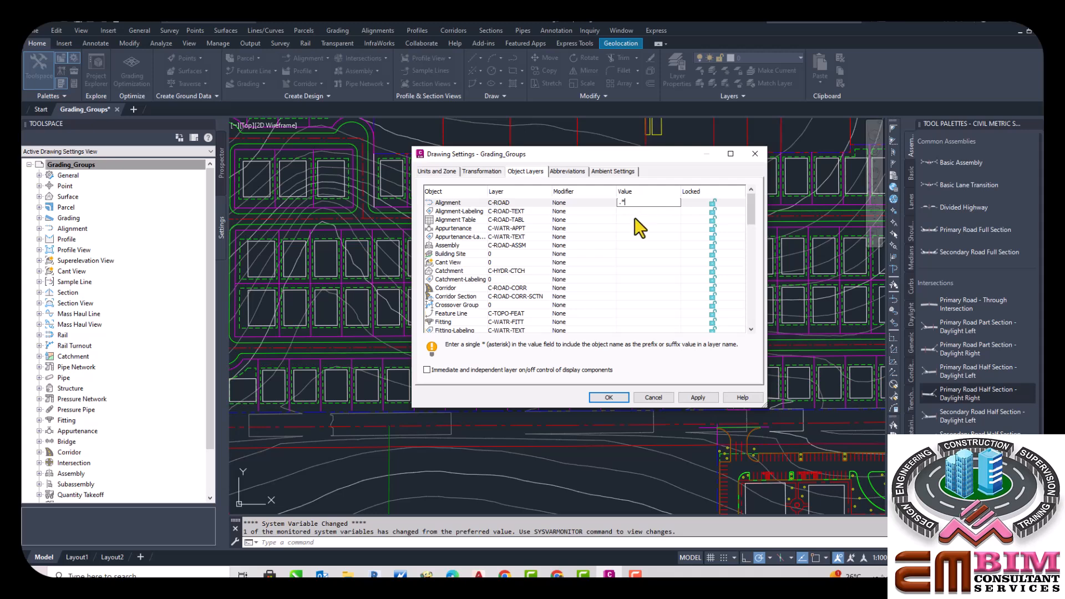
pyautogui.click(576, 202)
pyautogui.click(578, 204)
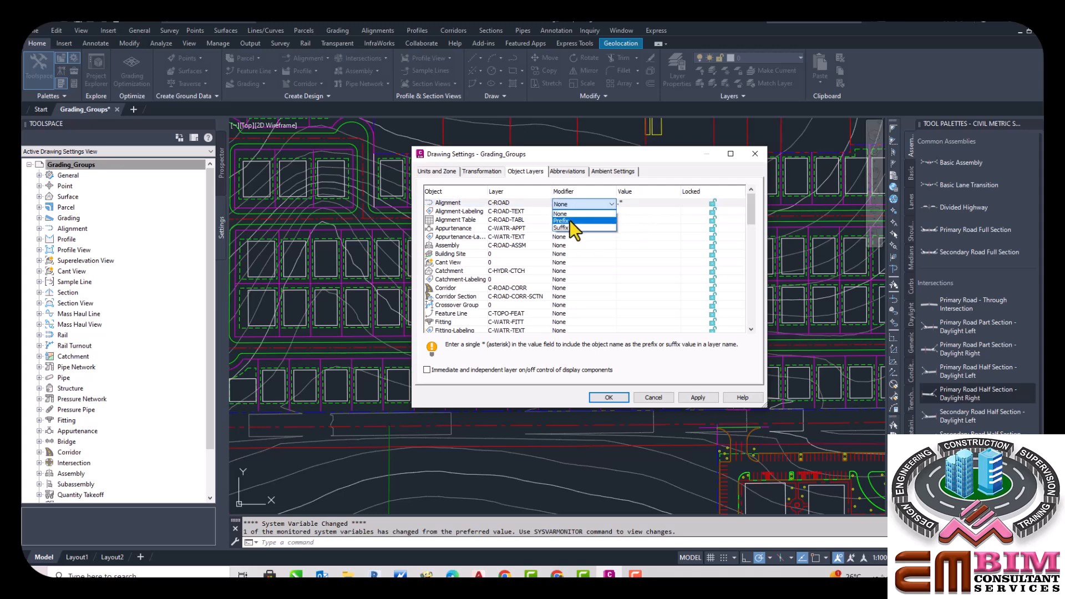
pyautogui.click(570, 221)
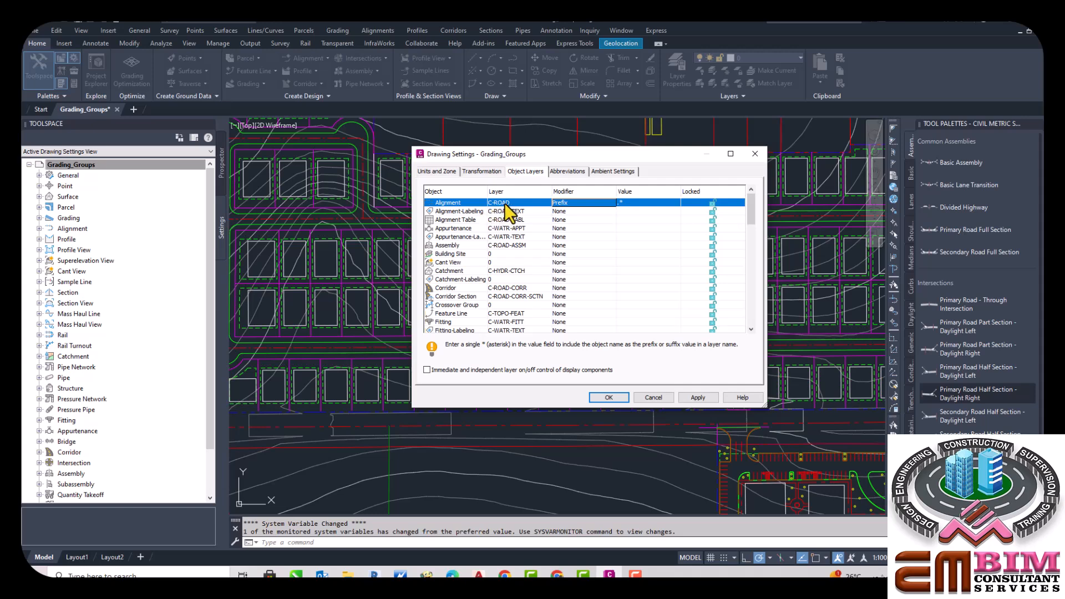
pyautogui.click(581, 203)
pyautogui.click(580, 203)
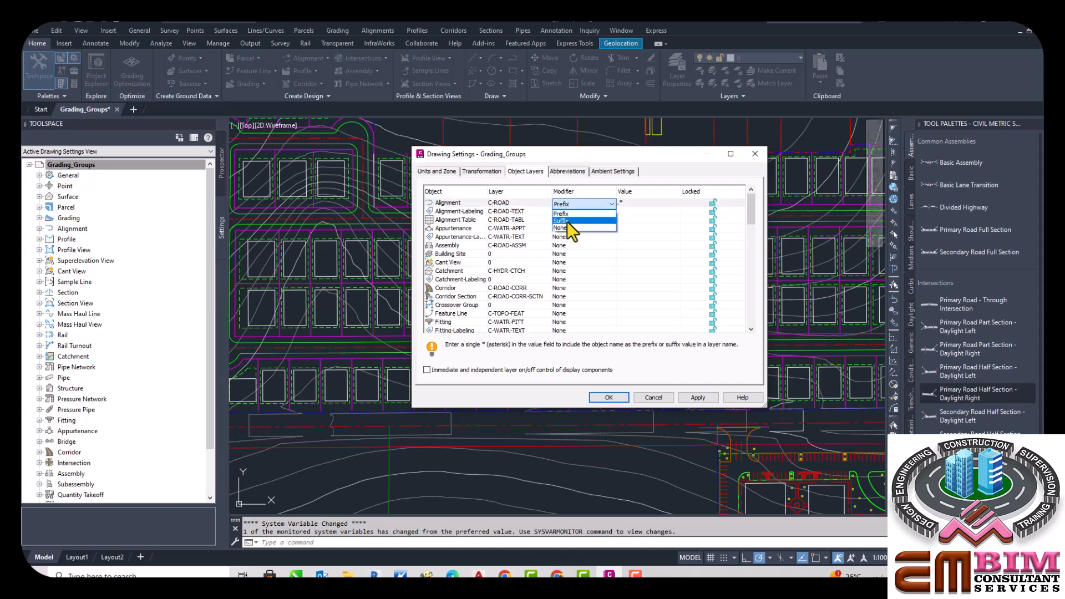
pyautogui.click(569, 227)
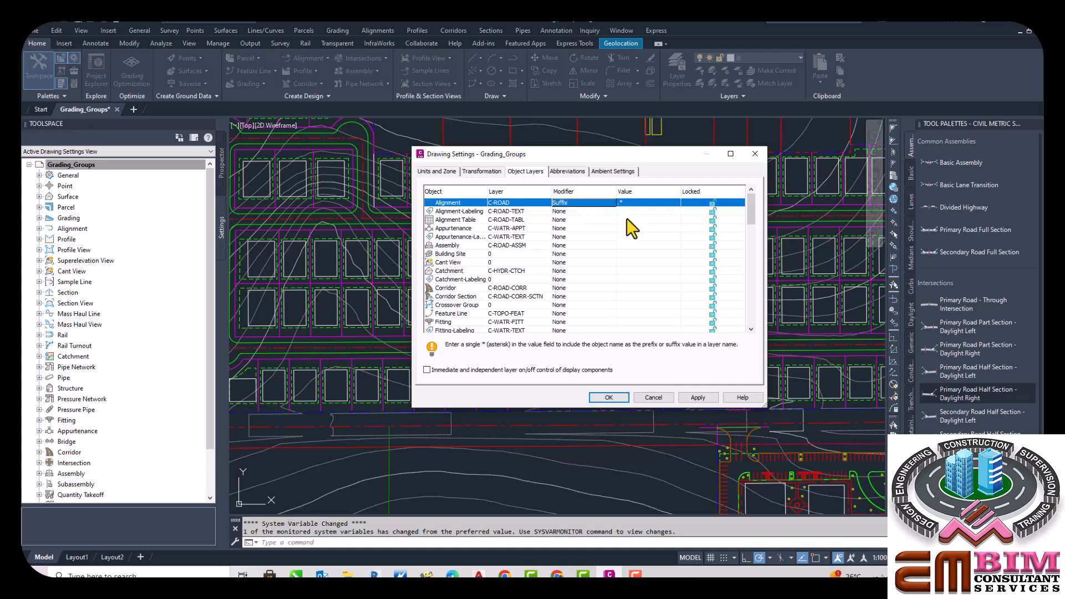
# Examine the layers available for Alignment-Labeling and the new-layer properties based on A-BLDG-FPRT, leaving both without changes
pyautogui.click(505, 212)
pyautogui.click(506, 213)
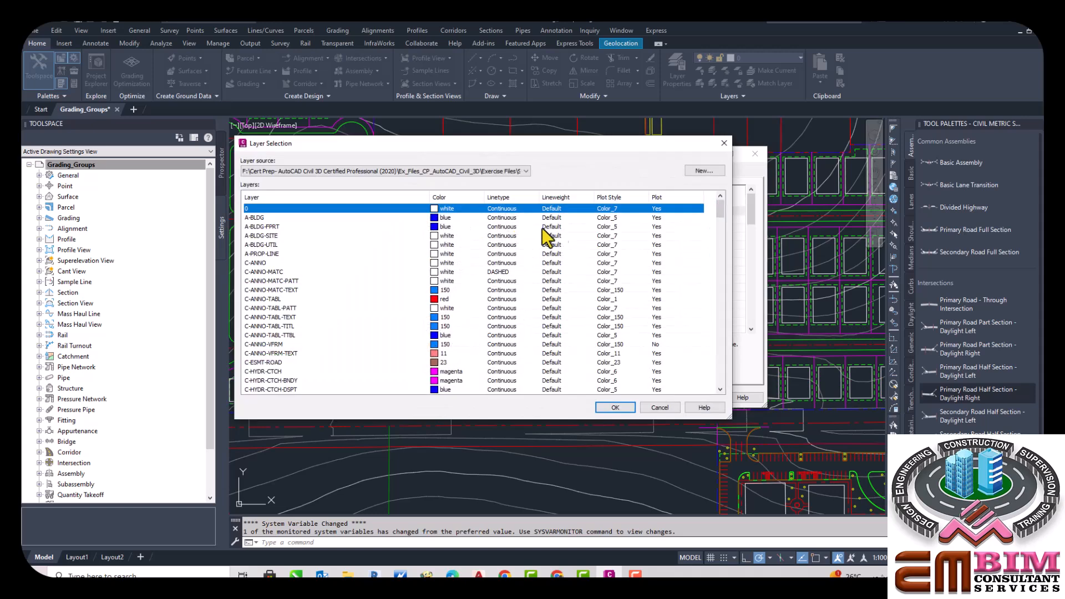
pyautogui.moveTo(542, 147); pyautogui.dragTo(721, 188)
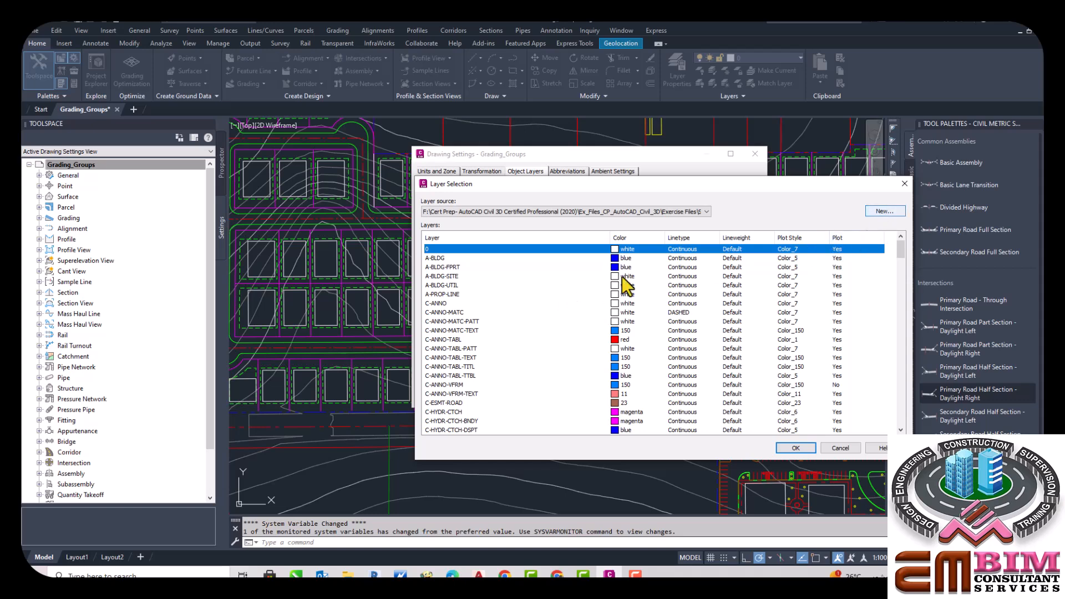
pyautogui.click(449, 268)
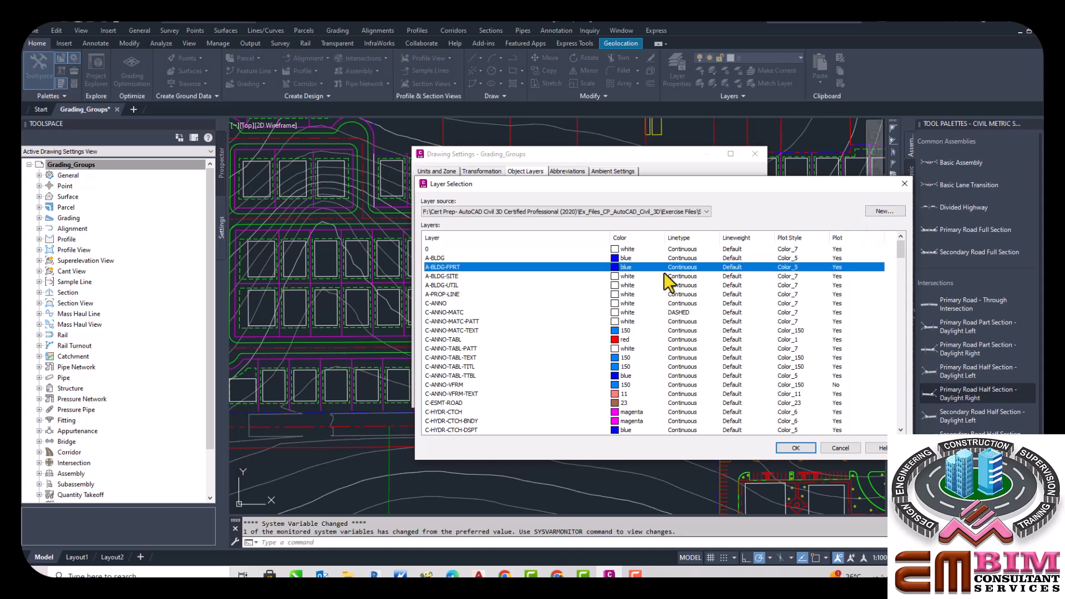
pyautogui.click(883, 211)
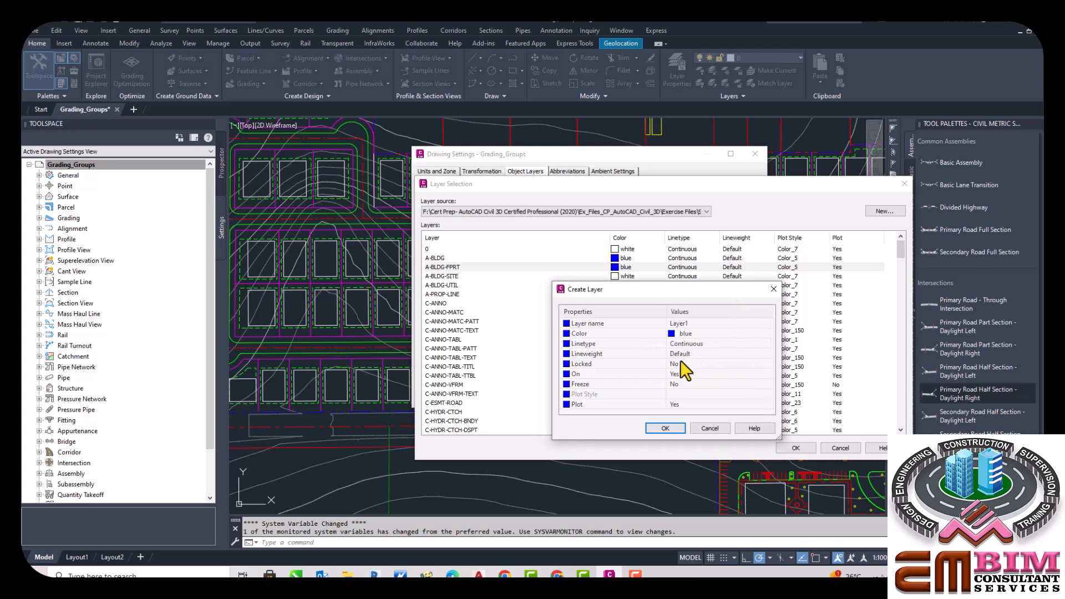
pyautogui.click(774, 289)
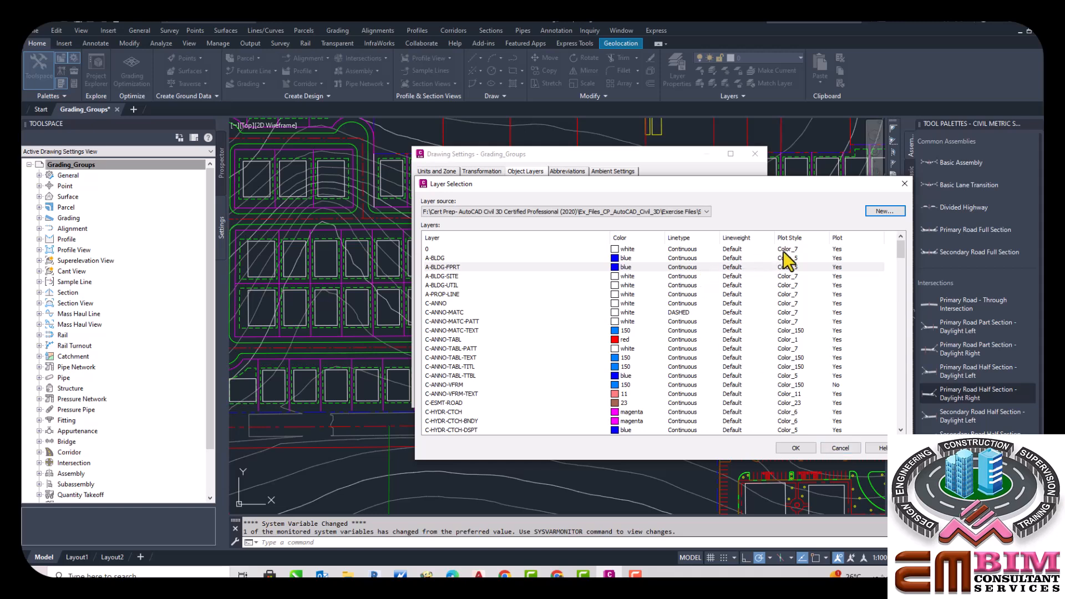
pyautogui.click(839, 447)
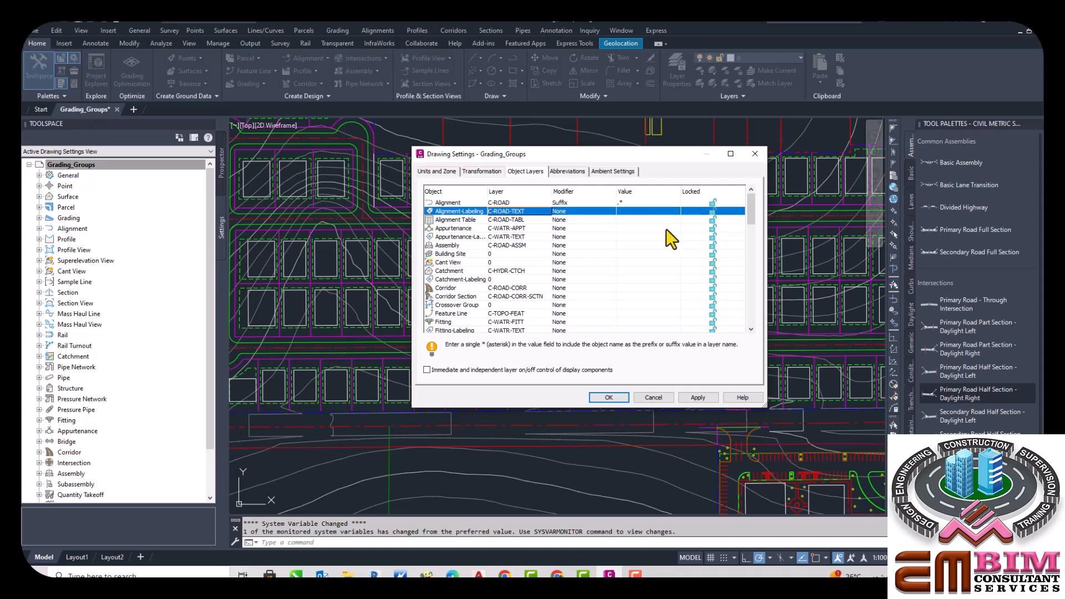
# Review the abbreviations for general text and alignment geometry points, including Alignment End and Tangent-Spiral Intersect
pyautogui.click(568, 172)
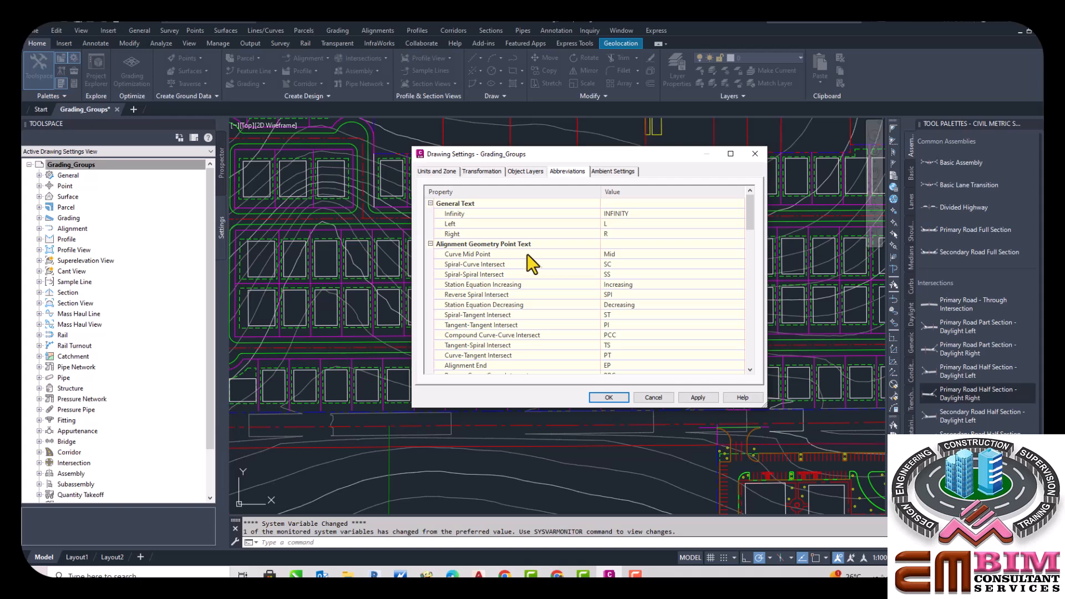
pyautogui.moveTo(749, 218)
pyautogui.mouseDown()
pyautogui.moveTo(743, 250)
pyautogui.moveTo(746, 228)
pyautogui.mouseUp()
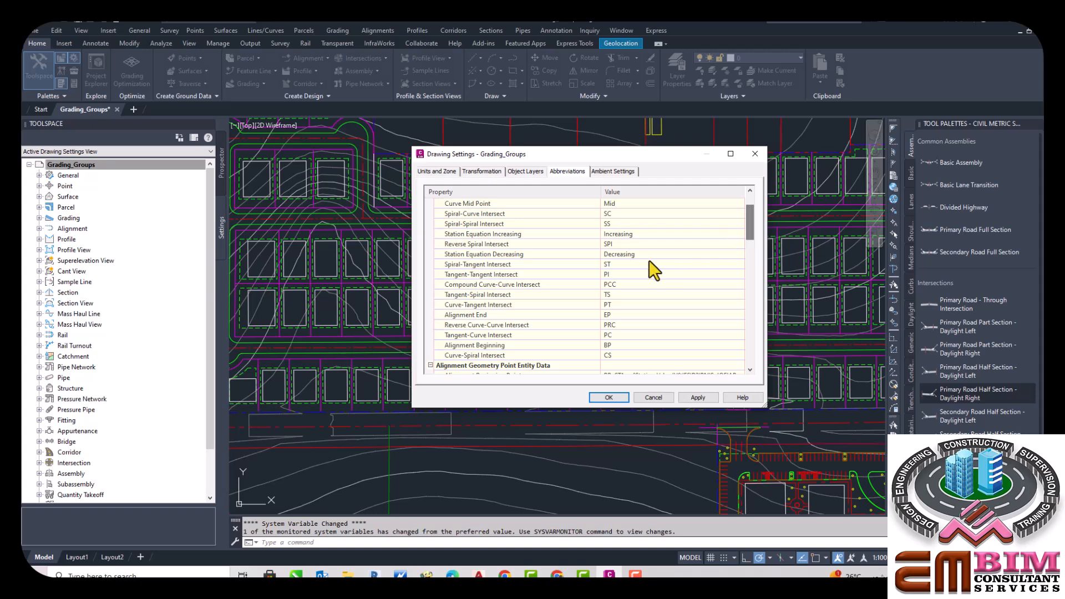
pyautogui.scroll(-1, 612, 308)
pyautogui.click(616, 286)
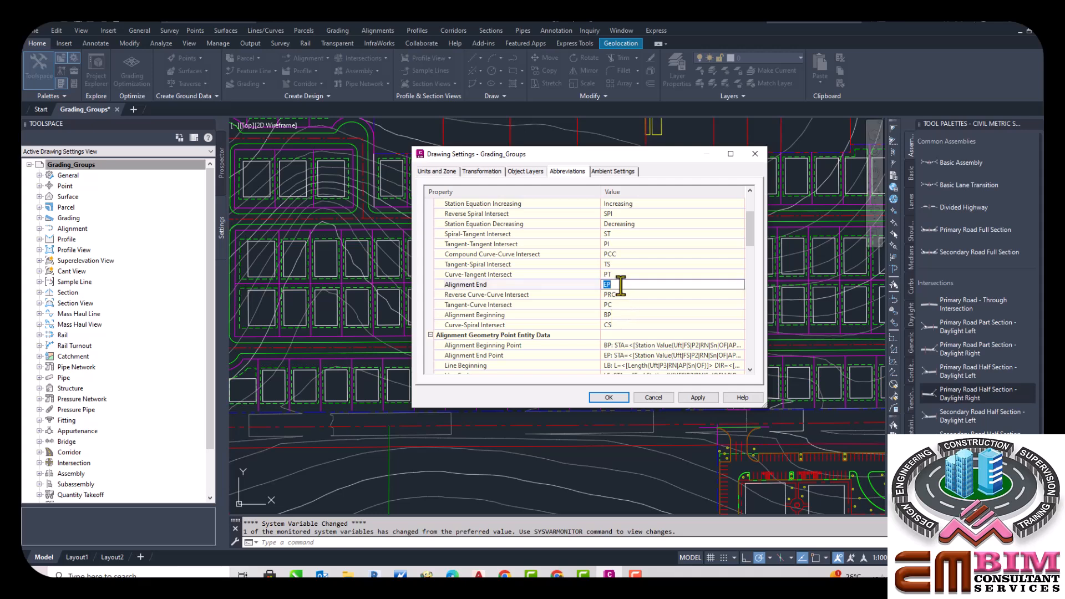
pyautogui.click(641, 264)
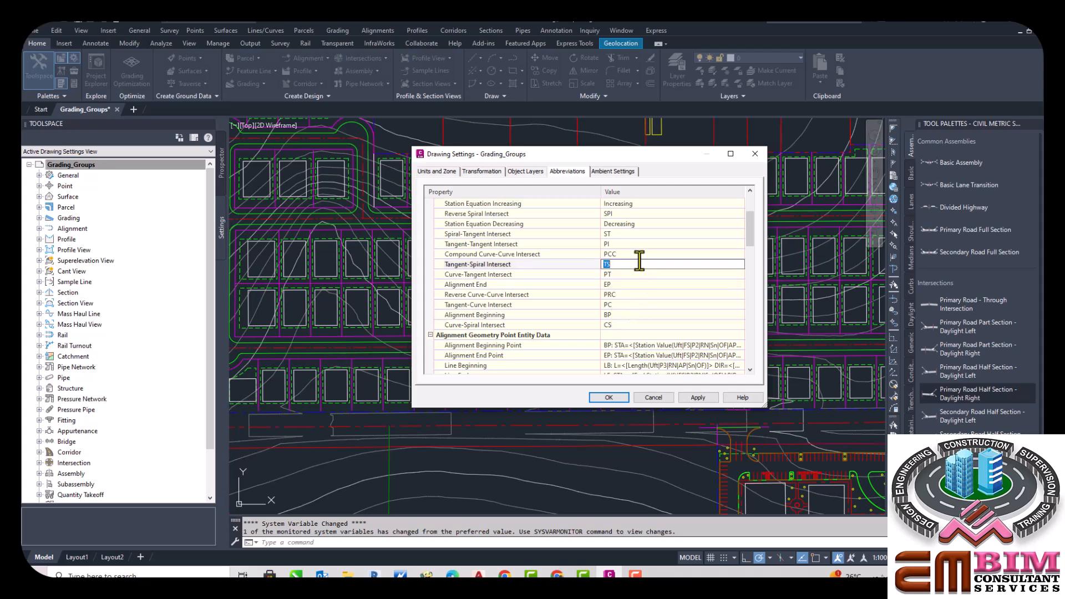
pyautogui.moveTo(753, 220); pyautogui.dragTo(753, 204)
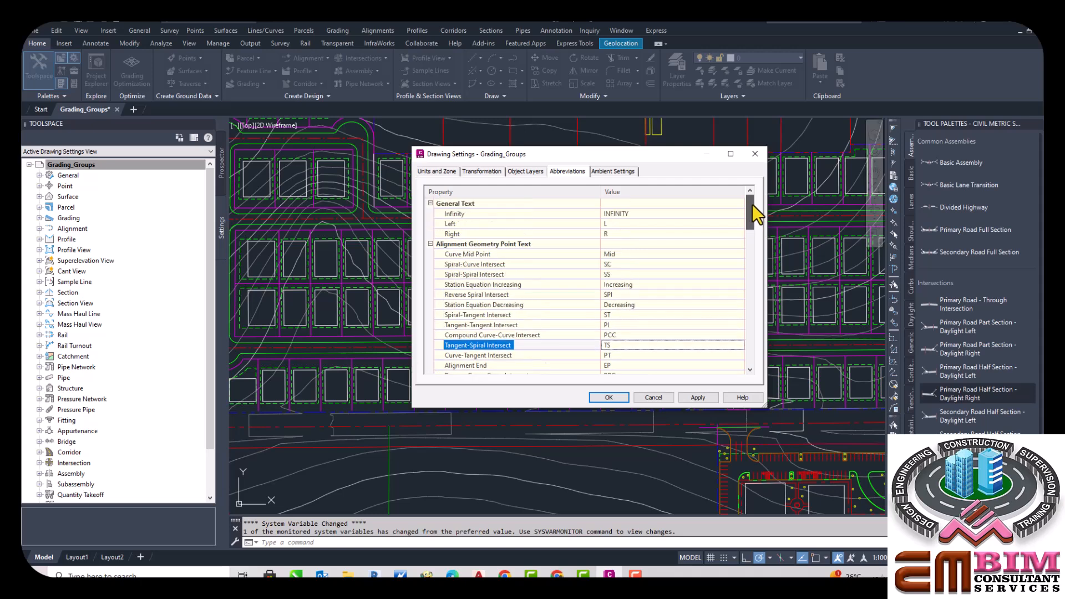
# Examine the Distance group in the ambient settings and its available unit options, without changing the unit
pyautogui.click(621, 172)
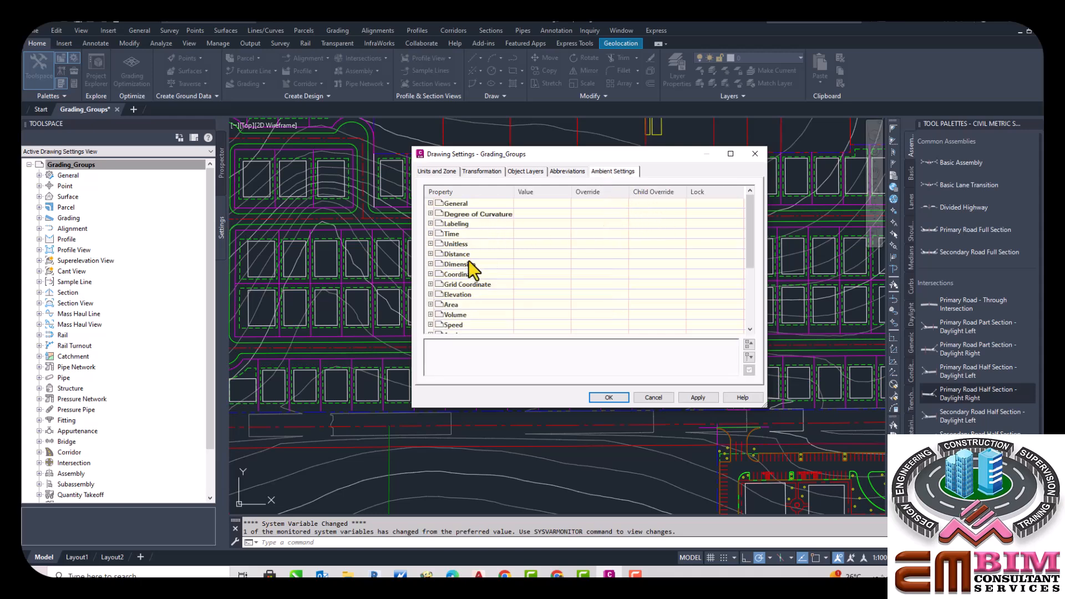
pyautogui.click(430, 254)
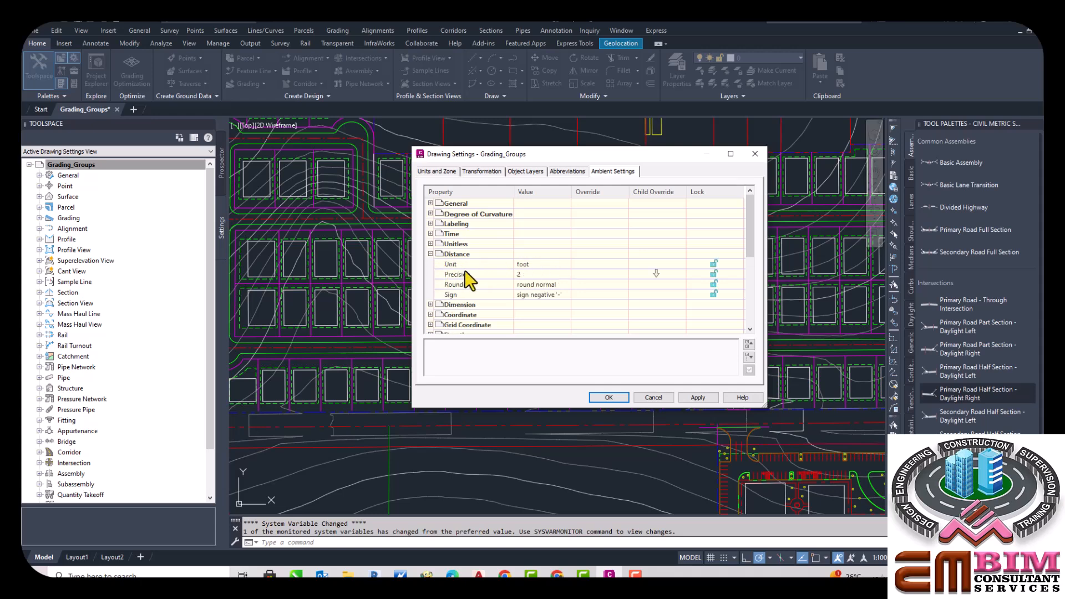
pyautogui.click(562, 265)
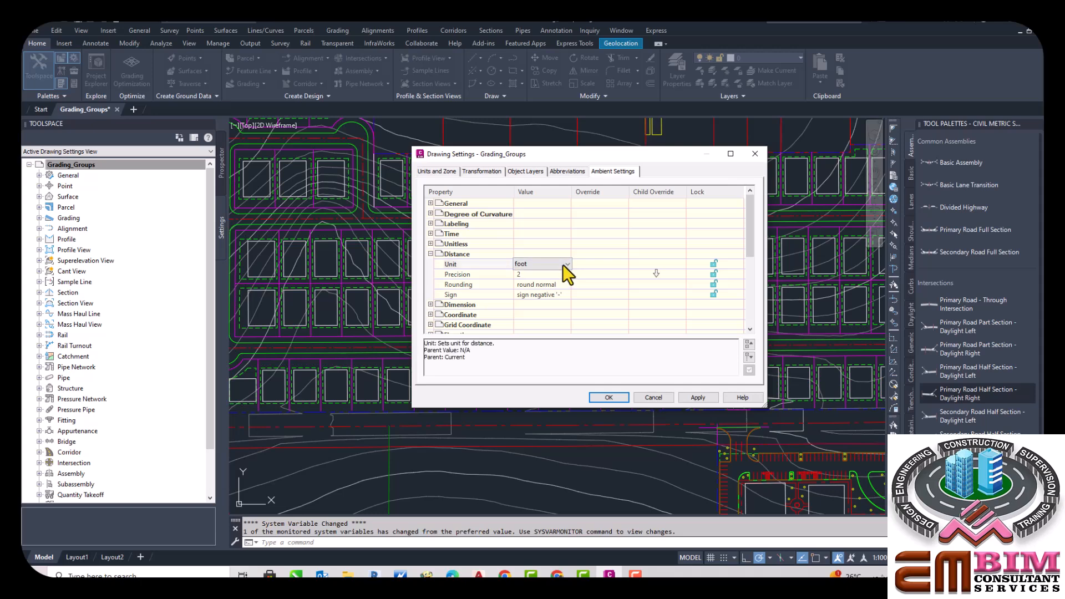
pyautogui.click(567, 264)
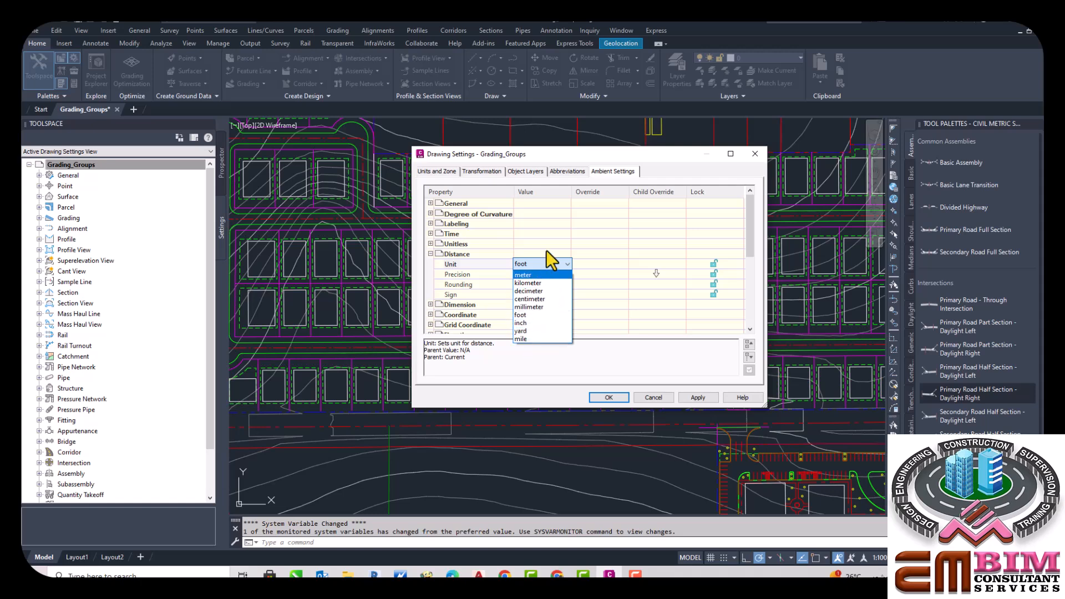
pyautogui.press('Escape')
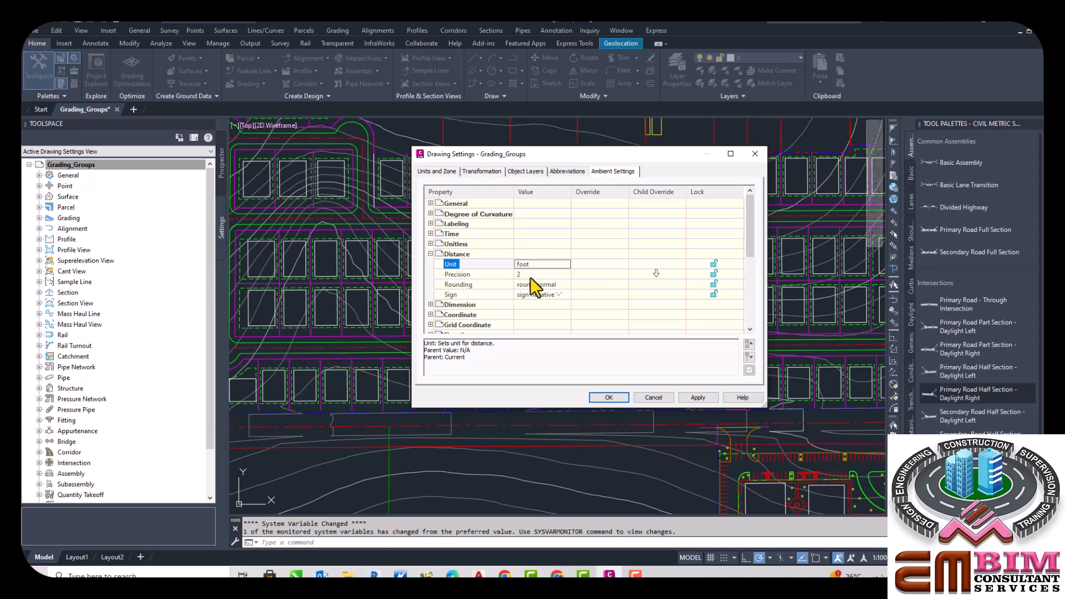
# Check the unit options of the Area group in the ambient settings and close the drawing settings without saving
pyautogui.scroll(-3, 539, 276)
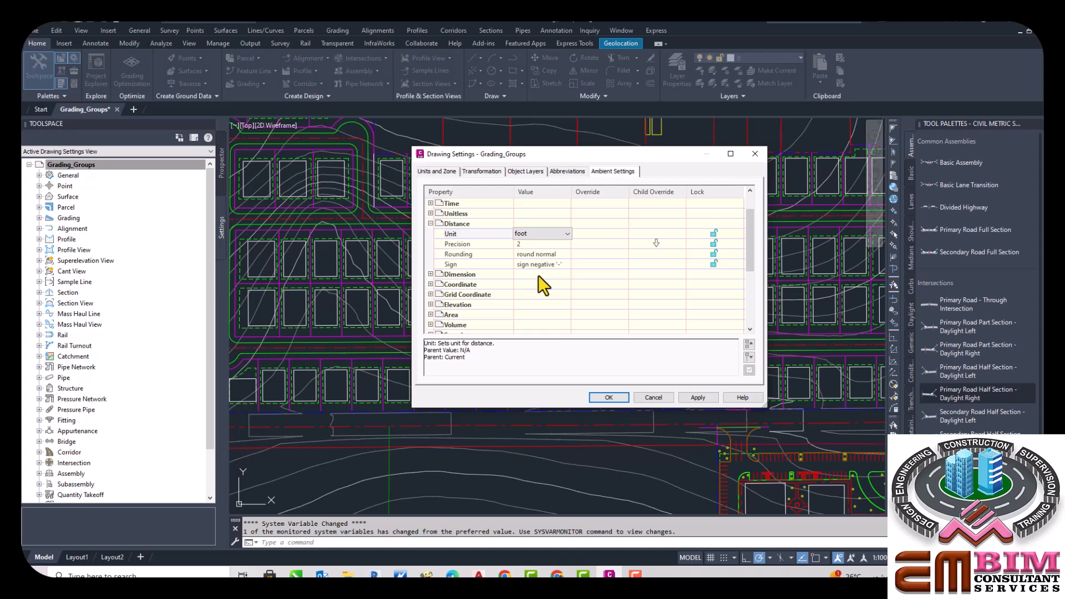
pyautogui.doubleClick(440, 254)
pyautogui.click(562, 264)
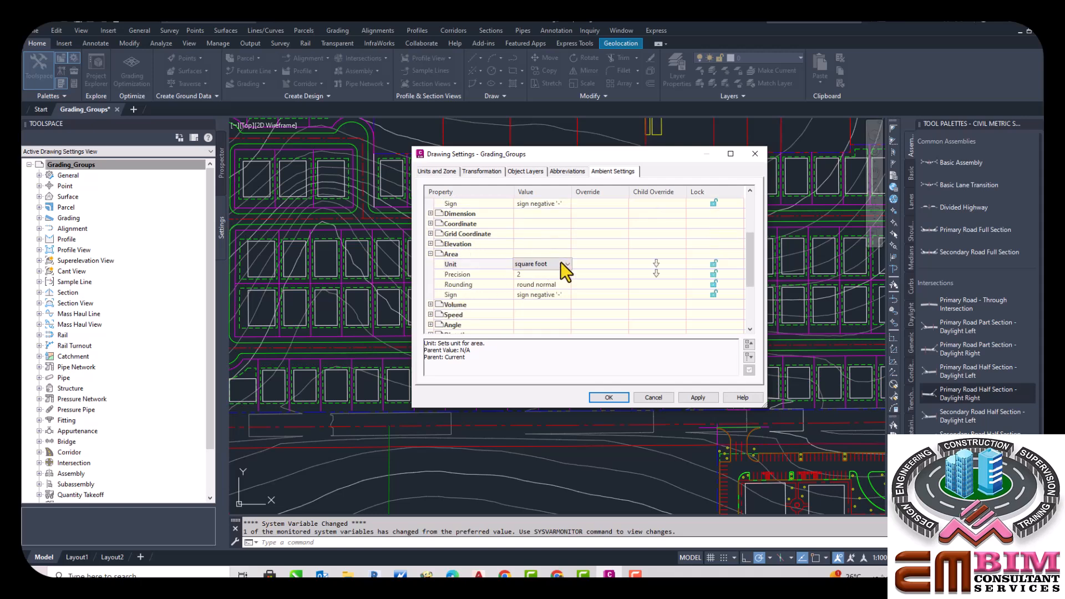
pyautogui.click(567, 264)
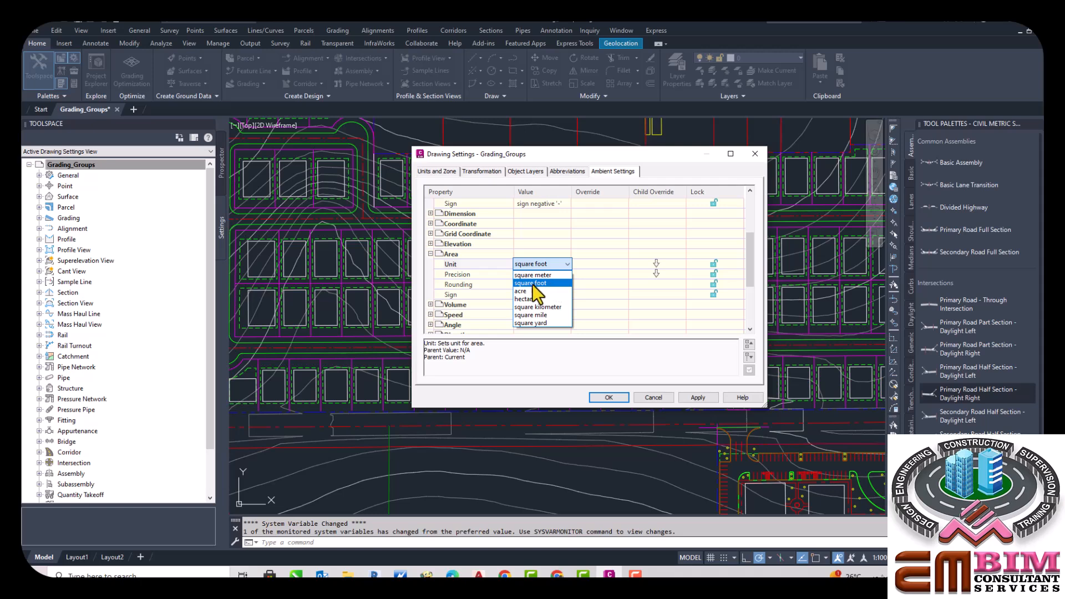
pyautogui.click(555, 243)
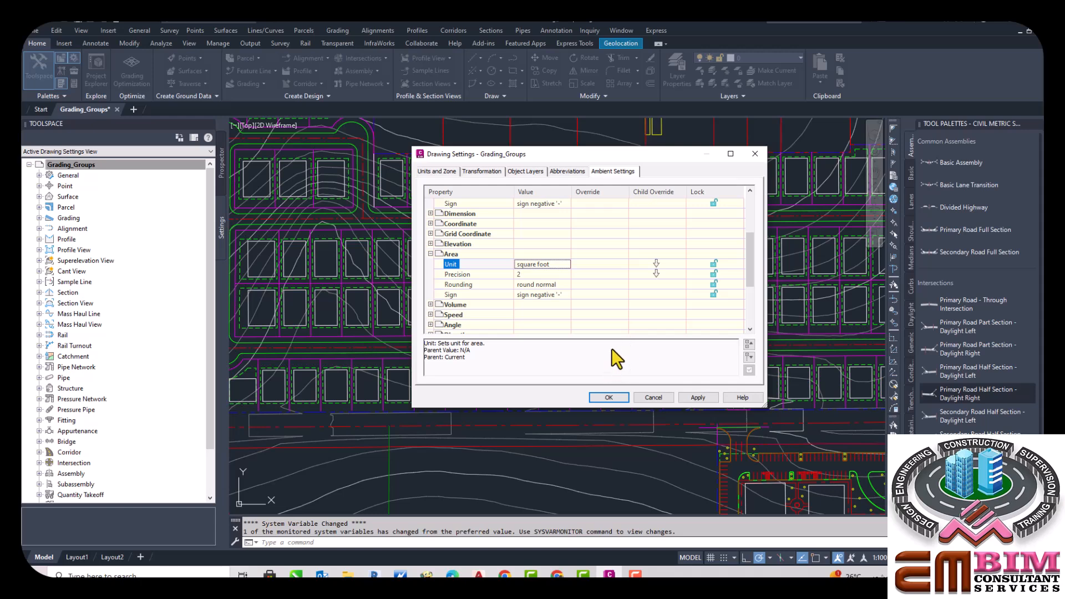
pyautogui.click(653, 398)
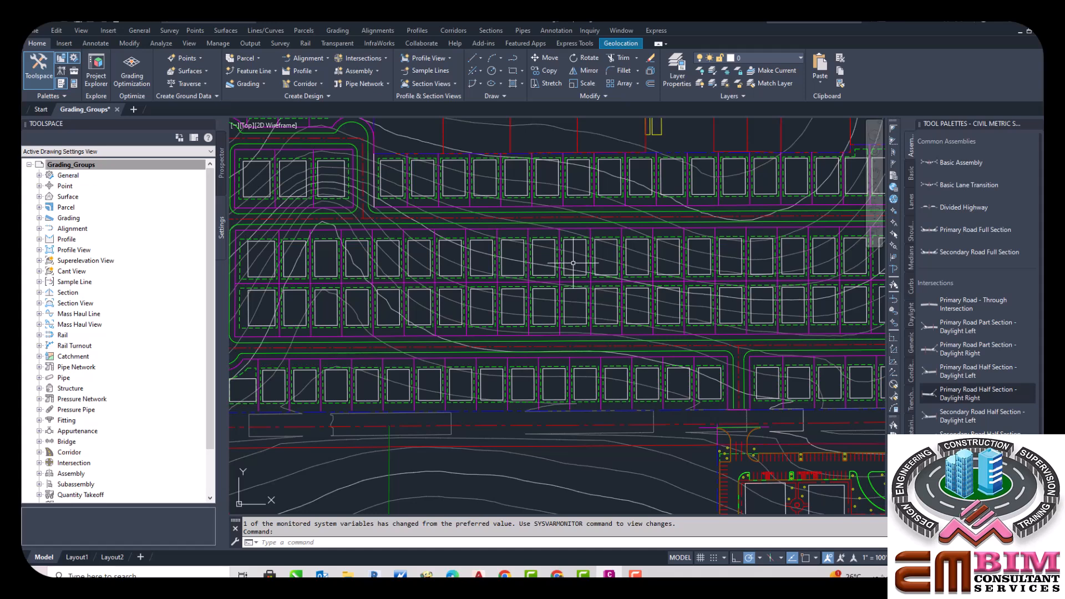
pyautogui.moveTo(576, 258)
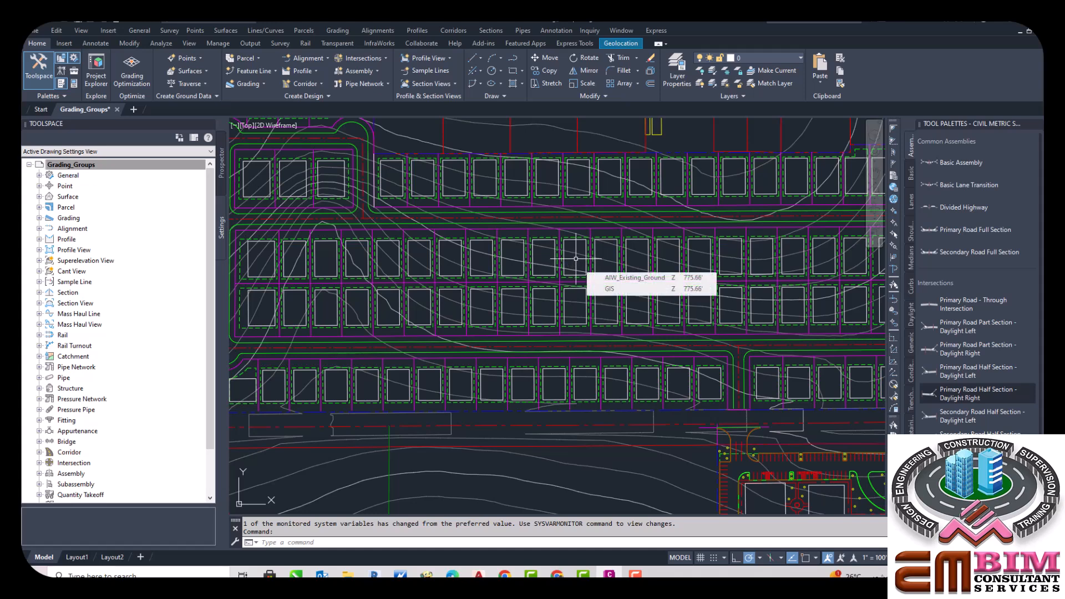